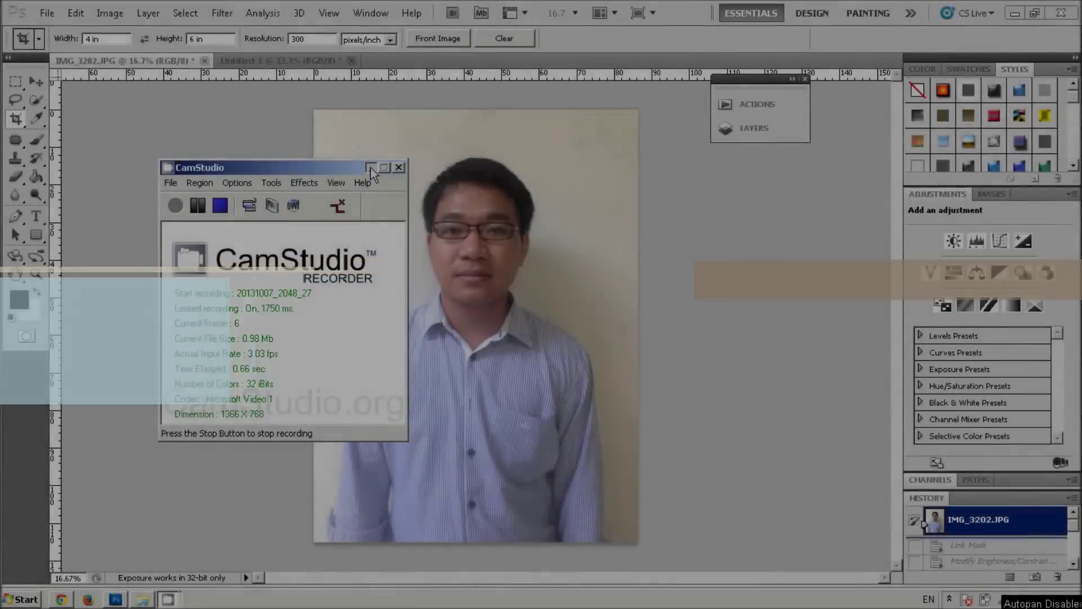
# - Inspect the portrait photo up close, then zoom back out to fit it
pyautogui.click(370, 167)
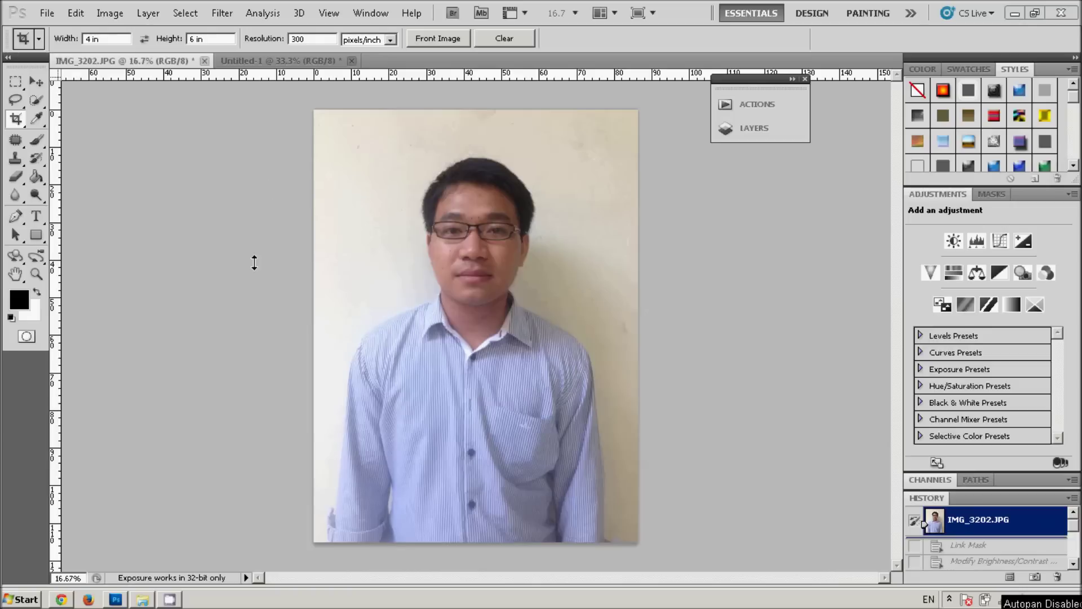
pyautogui.hotkey('ctrl', '+')
pyautogui.press('v')
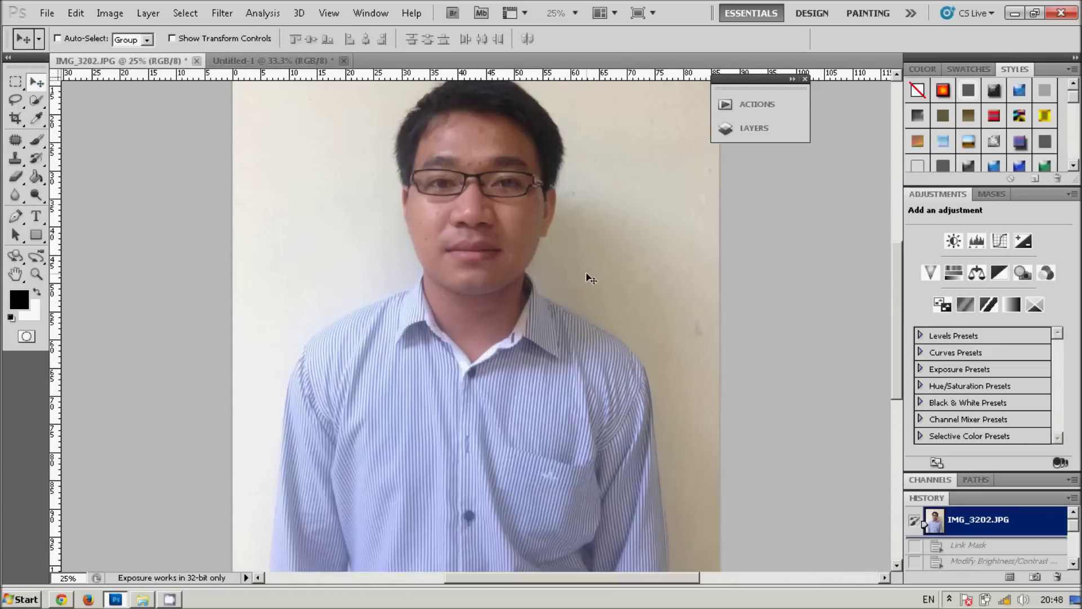
pyautogui.moveTo(635, 293); pyautogui.dragTo(624, 379)
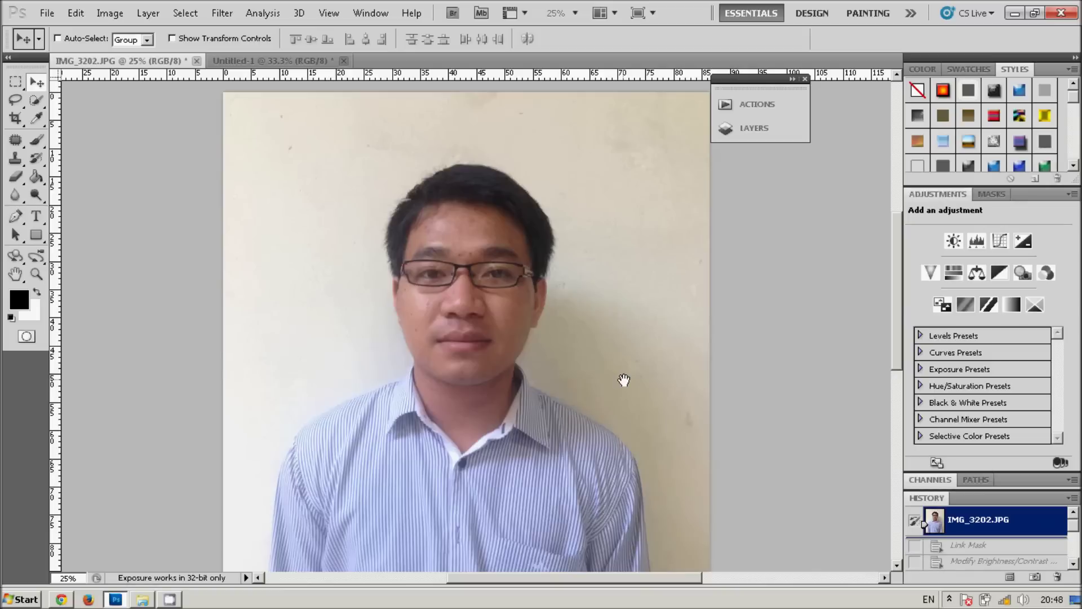
pyautogui.hotkey('ctrl', '-')
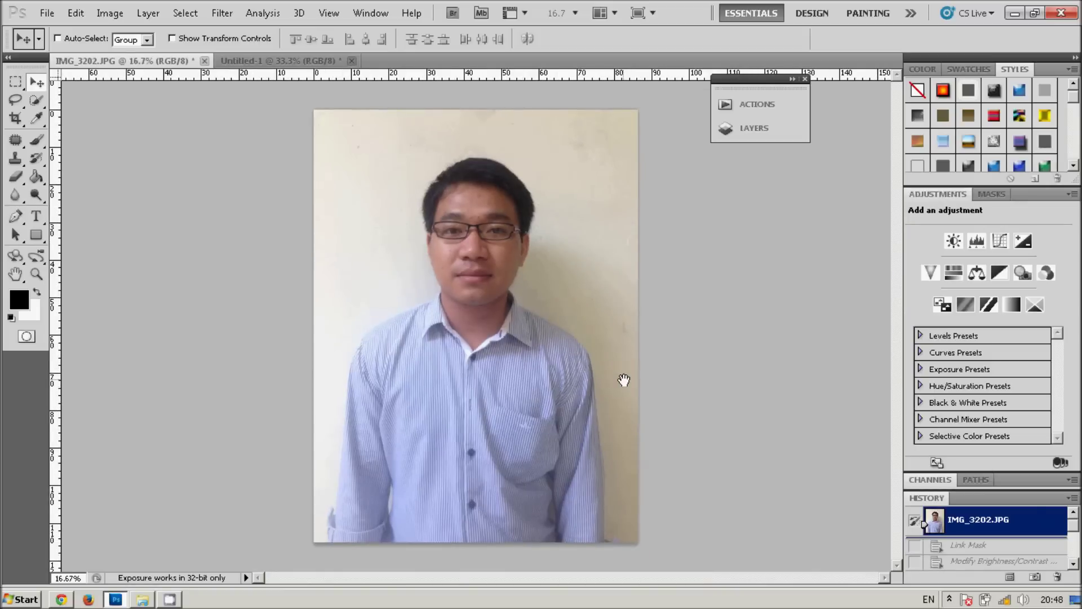
# - Review the six-photo Untitled-1 sheet at 100% and zoomed out
pyautogui.click(294, 62)
pyautogui.hotkey('ctrl', '+')
pyautogui.hotkey('ctrl', '+')
pyautogui.hotkey('ctrl', '+')
pyautogui.moveTo(550, 331); pyautogui.dragTo(571, 335)
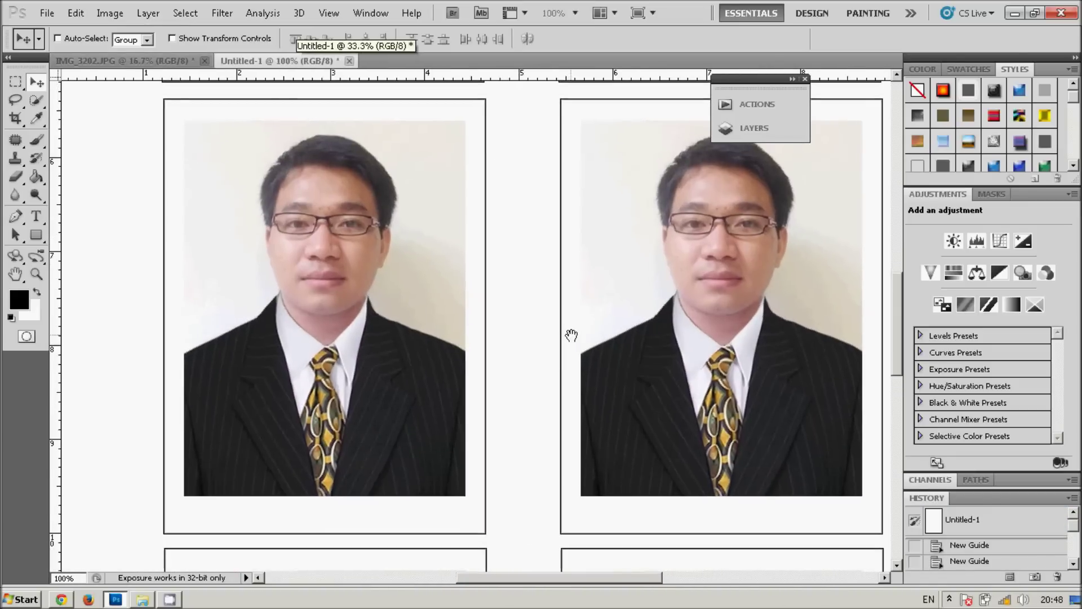
pyautogui.hotkey('ctrl', '-')
pyautogui.hotkey('ctrl', '-')
pyautogui.hotkey('ctrl', '-')
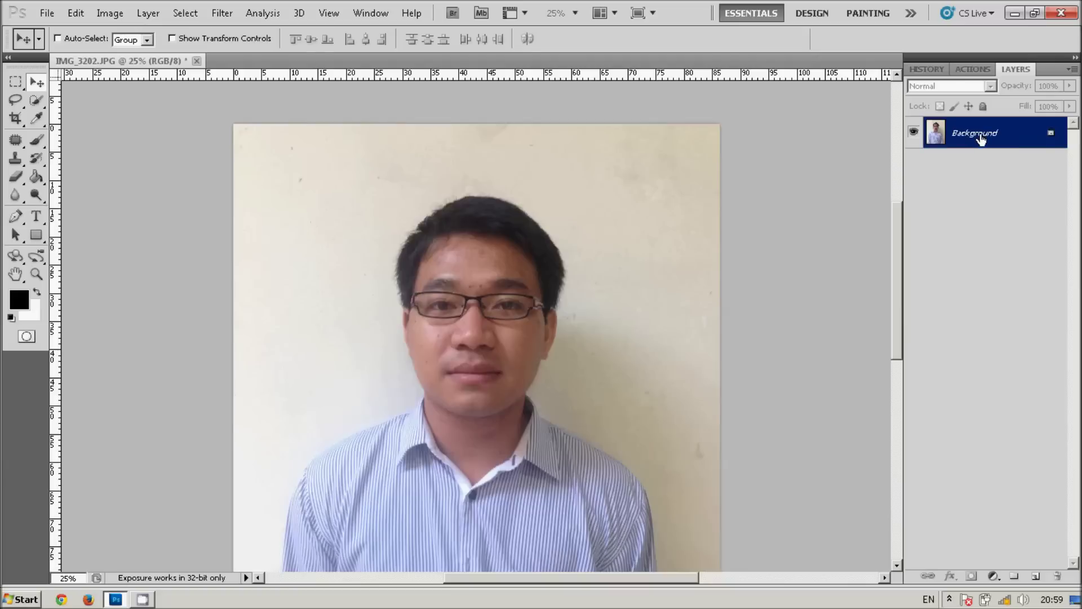
# - Duplicate the Background layer as Background copy and hide the original Background
pyautogui.rightClick(980, 136)
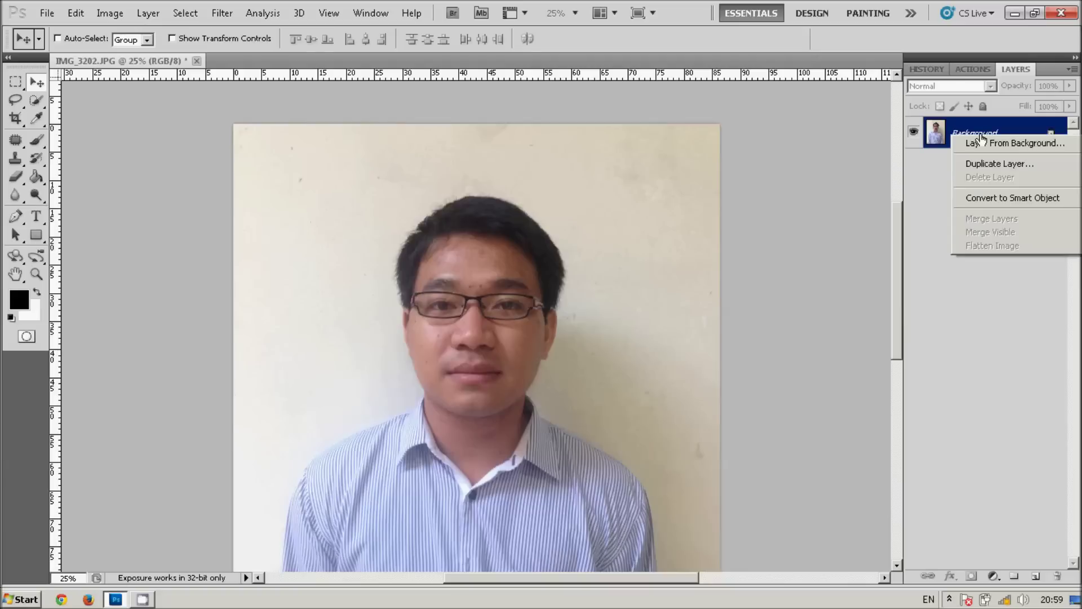
pyautogui.click(1013, 166)
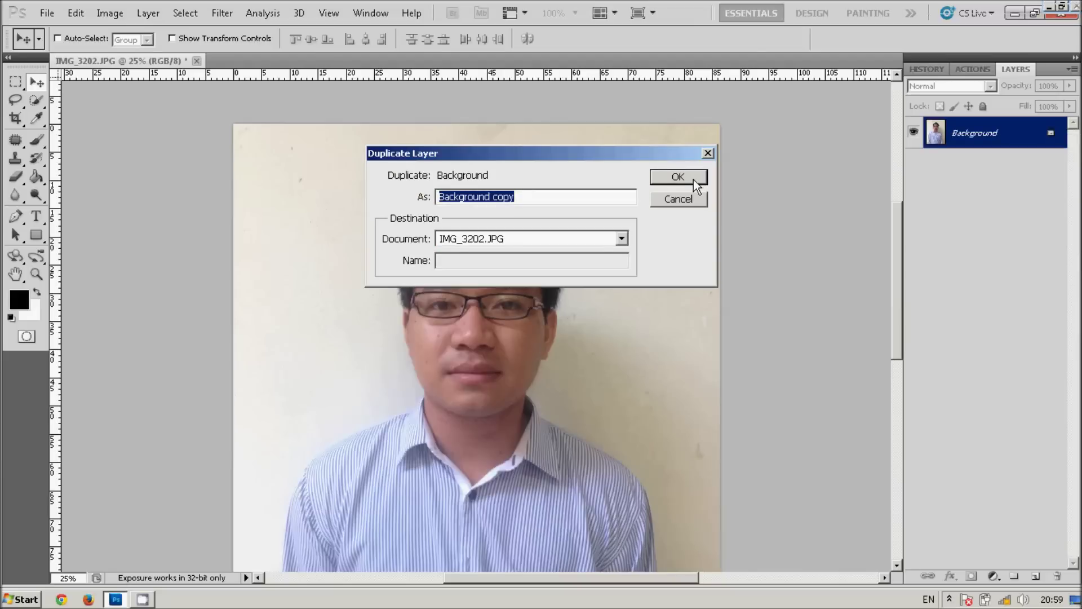
pyautogui.click(678, 177)
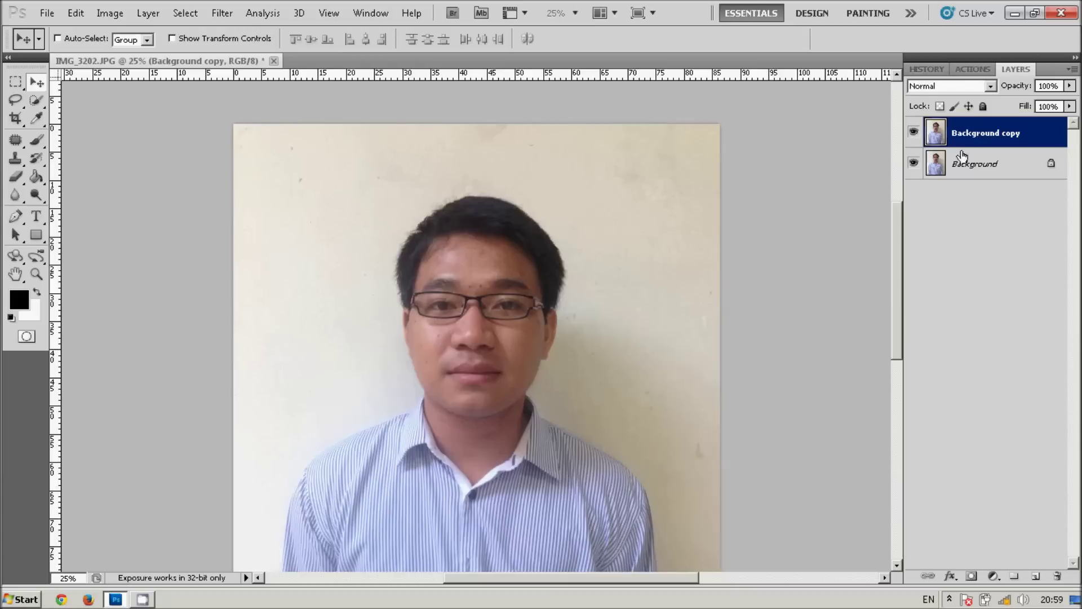
pyautogui.click(913, 163)
pyautogui.hotkey('ctrl', '+')
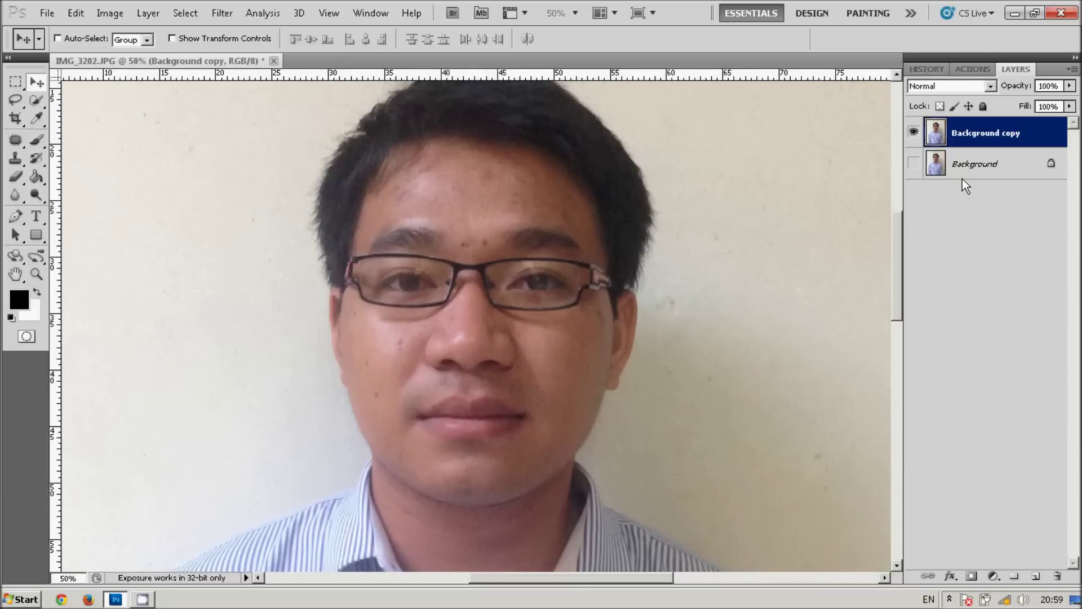
# - Zoom in on the face and patch the blemish on the cheek below the glasses
pyautogui.hotkey('ctrl', '+')
pyautogui.moveTo(723, 160); pyautogui.dragTo(723, 183)
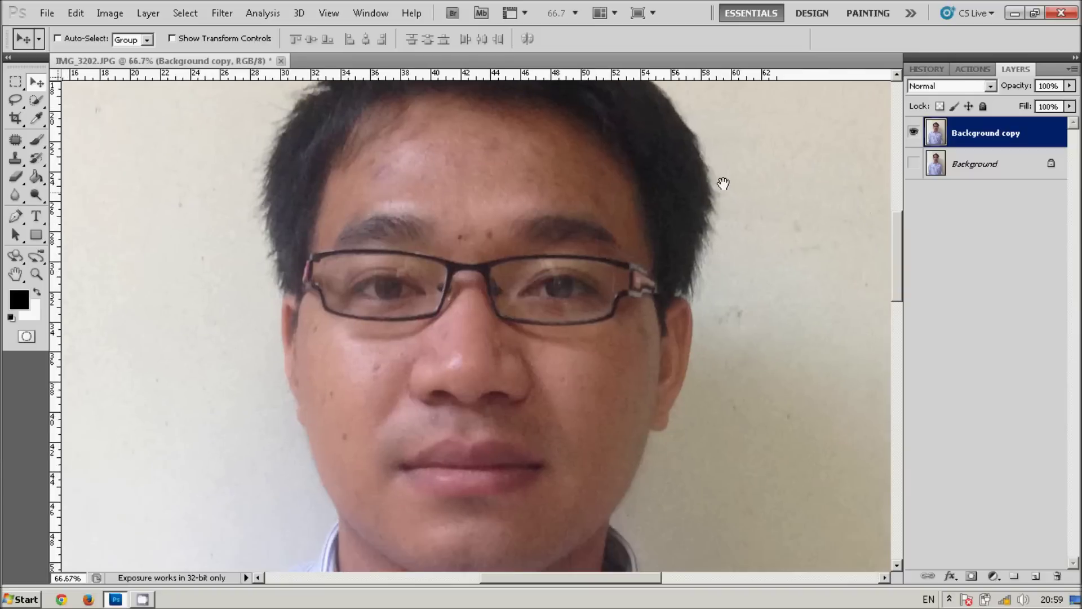
pyautogui.moveTo(656, 232); pyautogui.dragTo(652, 194)
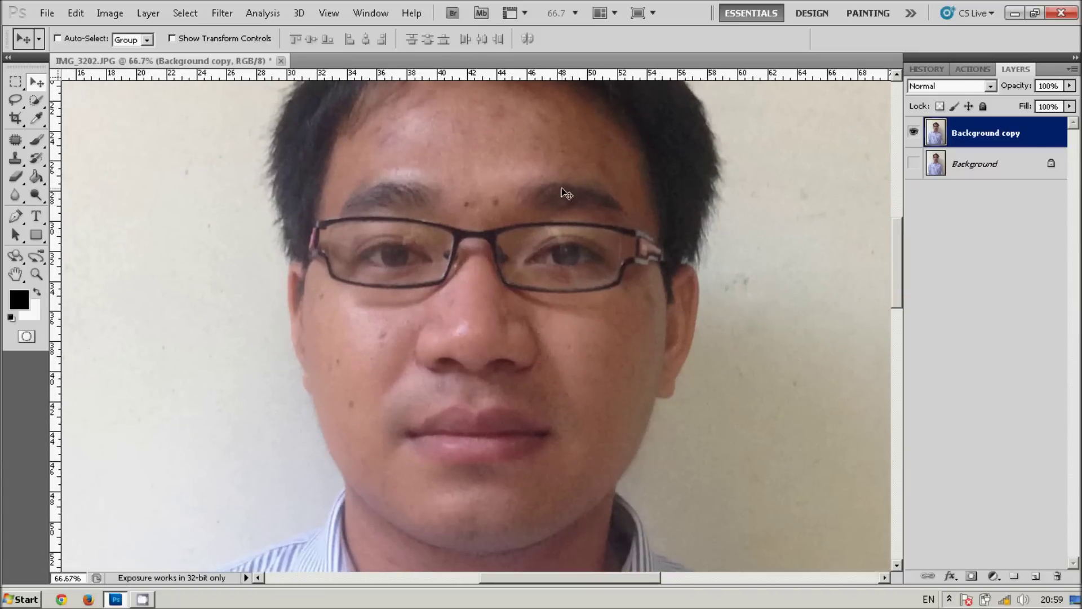
pyautogui.click(35, 145)
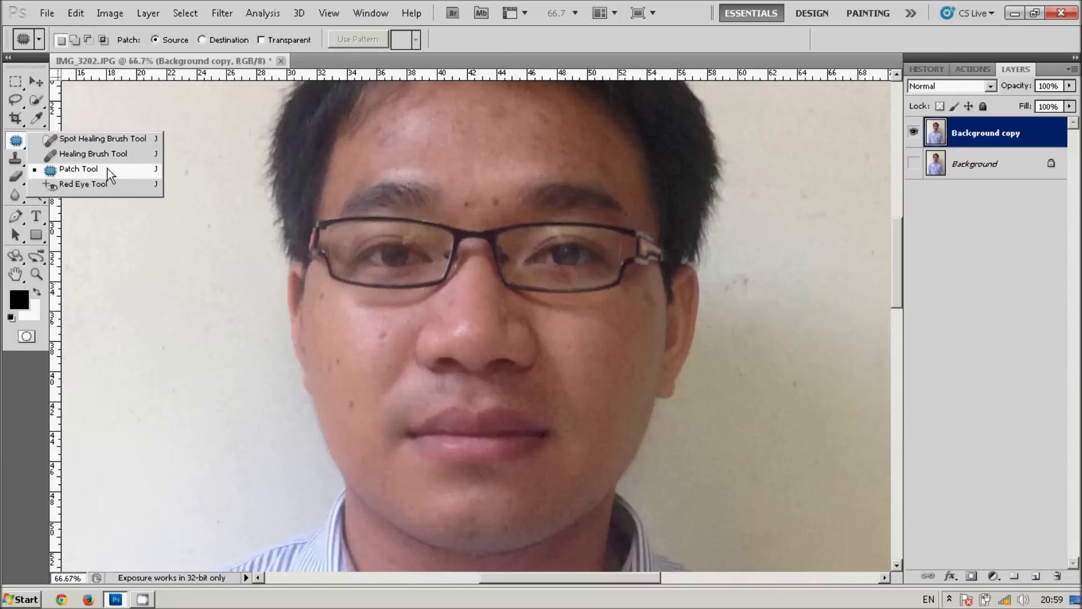
pyautogui.click(107, 168)
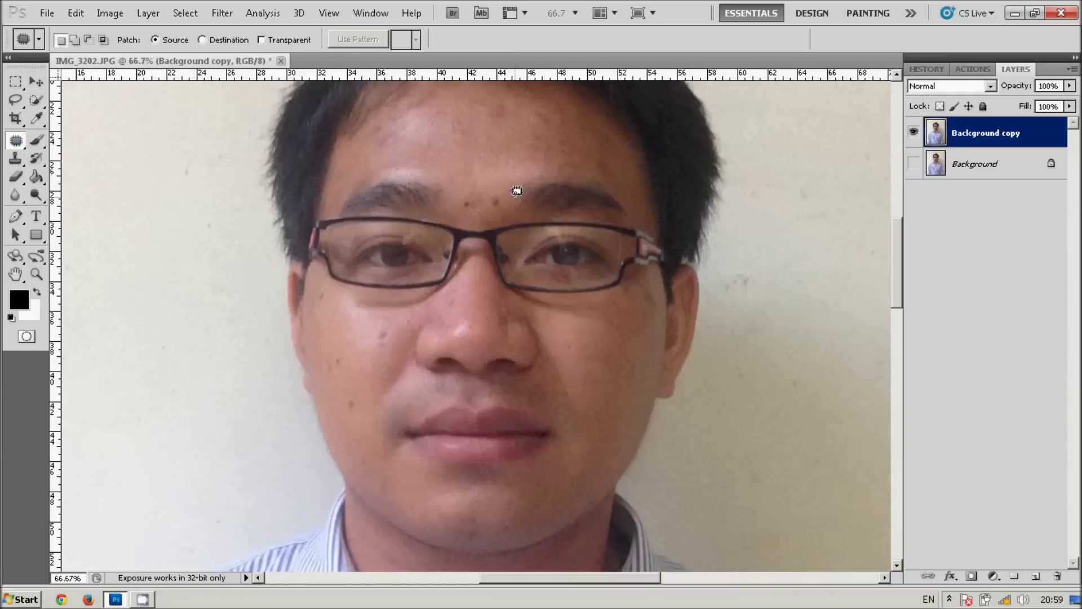
pyautogui.moveTo(468, 328); pyautogui.dragTo(543, 280)
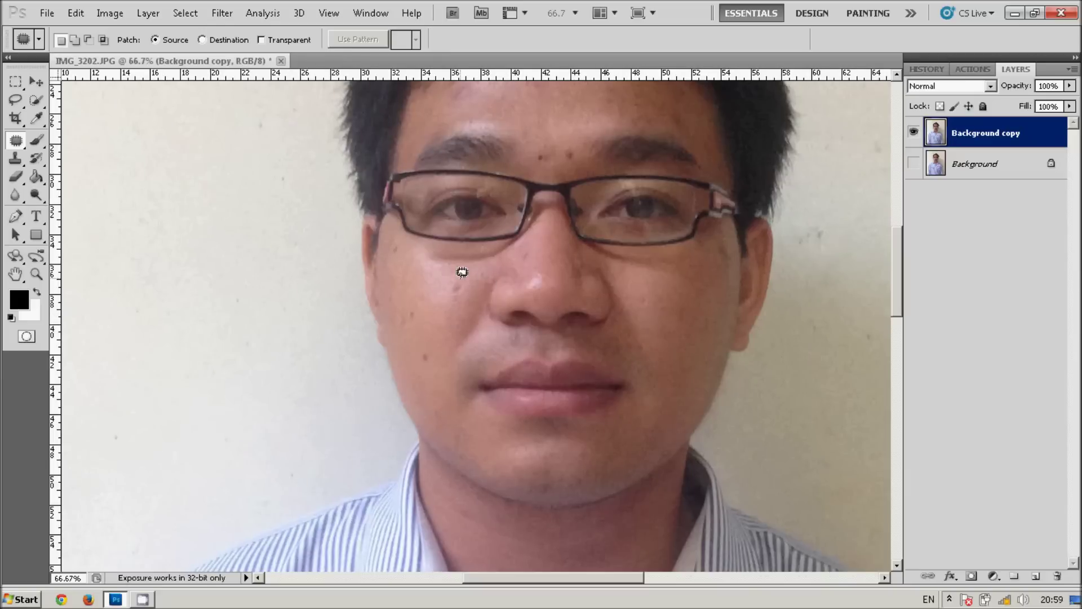
pyautogui.moveTo(462, 273); pyautogui.dragTo(465, 273)
pyautogui.moveTo(464, 273); pyautogui.dragTo(441, 287)
pyautogui.hotkey('ctrl', 'd')
# - Patch away the two blemishes on the forehead with clean skin
pyautogui.scroll(2, 527, 295)
pyautogui.scroll(3, 553, 234)
pyautogui.moveTo(572, 181); pyautogui.dragTo(574, 173)
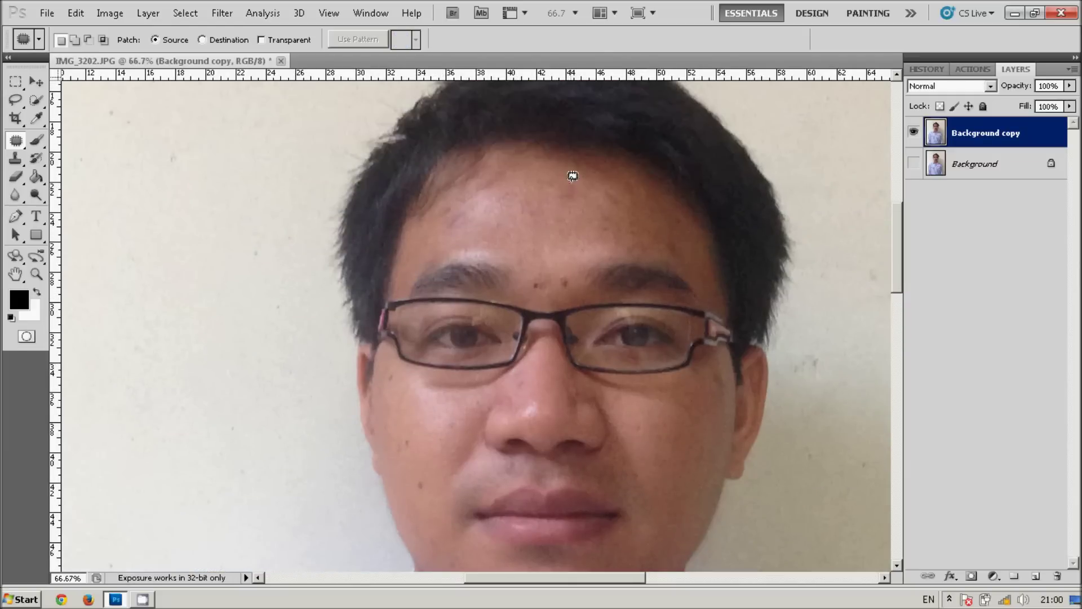
pyautogui.moveTo(566, 193); pyautogui.dragTo(600, 223)
pyautogui.hotkey('ctrl', 'd')
pyautogui.moveTo(534, 218)
pyautogui.mouseDown()
pyautogui.moveTo(569, 204)
pyautogui.moveTo(613, 152)
pyautogui.moveTo(579, 197)
pyautogui.moveTo(546, 323)
pyautogui.moveTo(623, 338)
pyautogui.moveTo(648, 316)
pyautogui.mouseUp()
pyautogui.hotkey('ctrl', 'd')
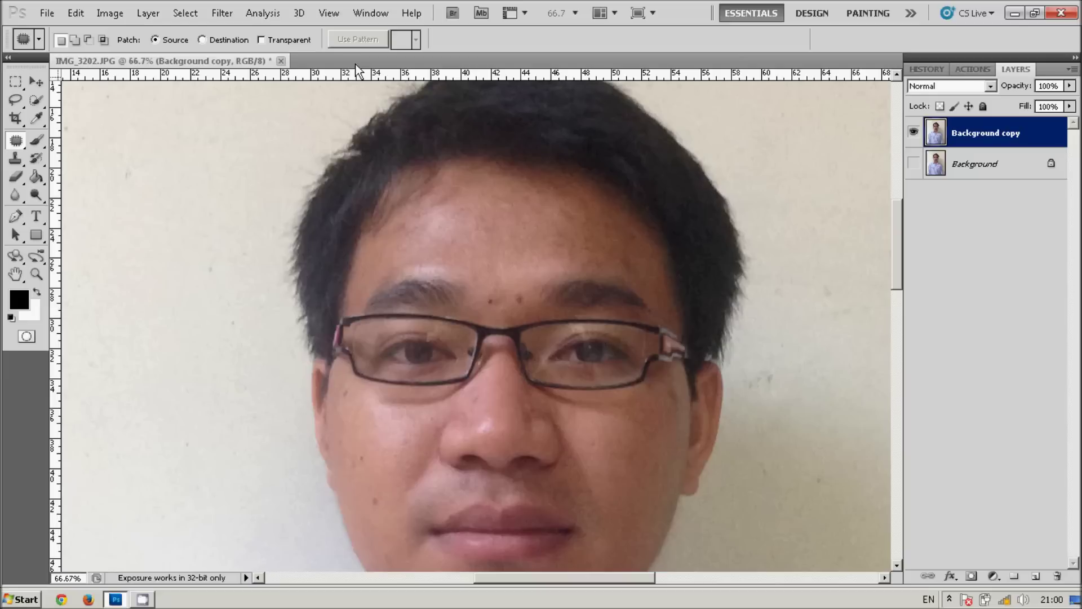
pyautogui.click(230, 14)
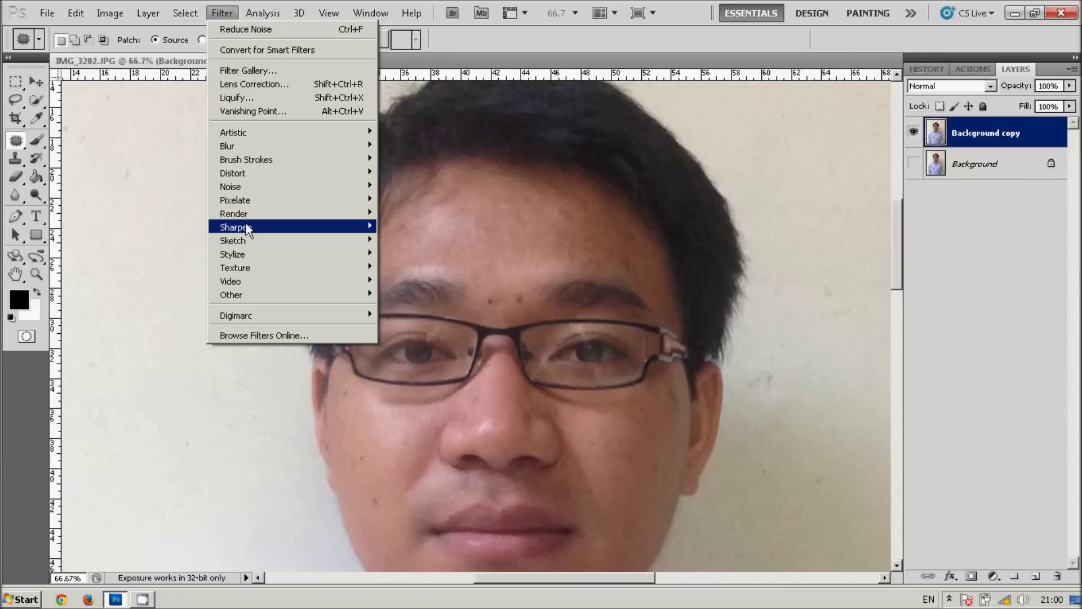
pyautogui.moveTo(254, 185)
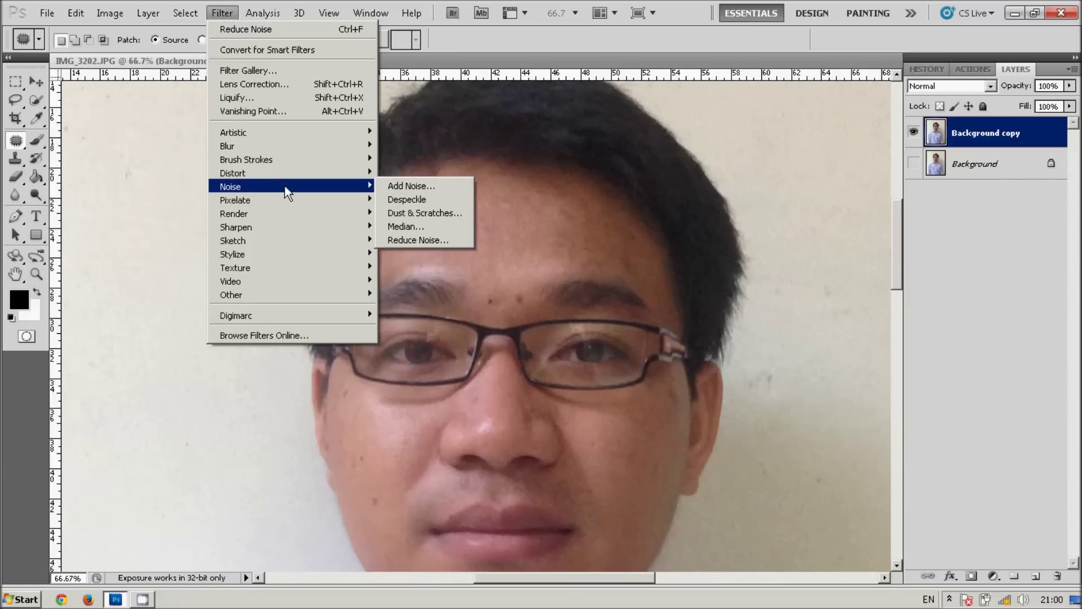
# - Apply Reduce Noise at Strength 10, Preserve Details 14%, after comparing against Strength 0
pyautogui.click(429, 240)
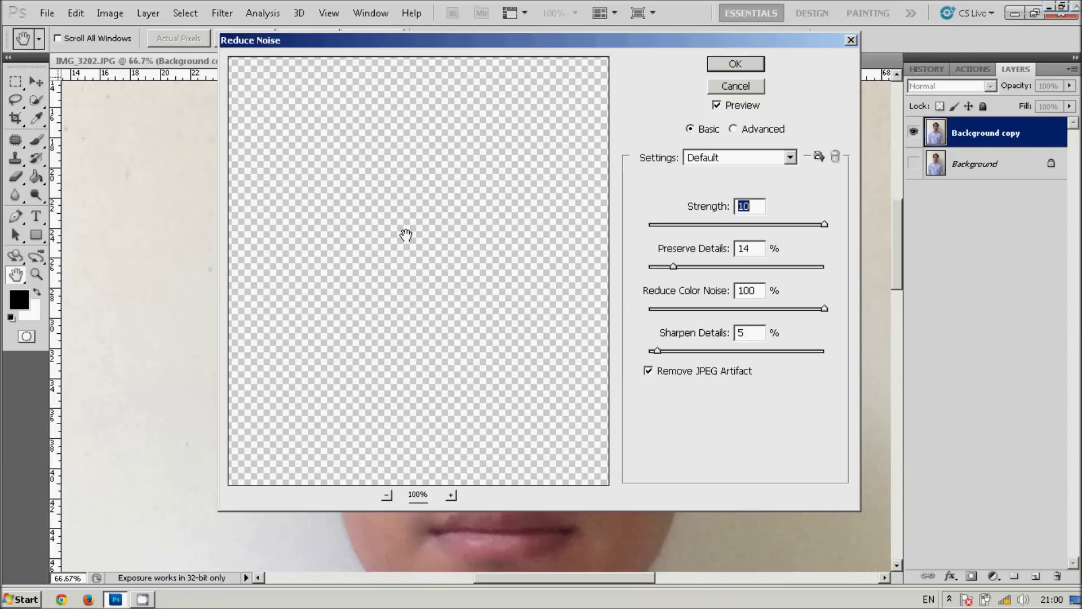
pyautogui.moveTo(473, 362)
pyautogui.mouseDown()
pyautogui.moveTo(447, 261)
pyautogui.moveTo(461, 249)
pyautogui.mouseUp()
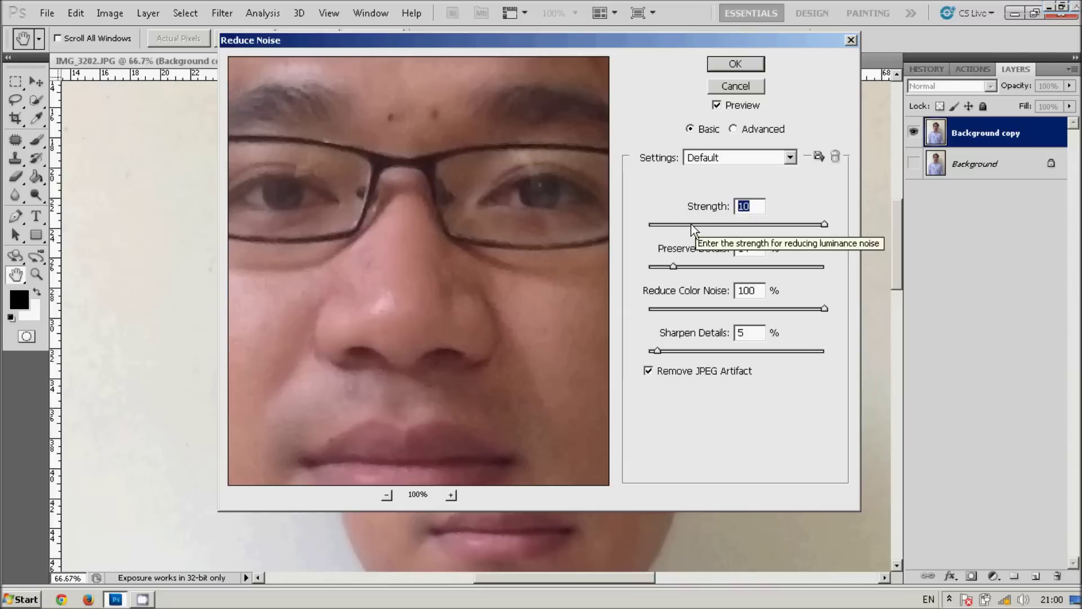
pyautogui.moveTo(824, 224); pyautogui.dragTo(648, 224)
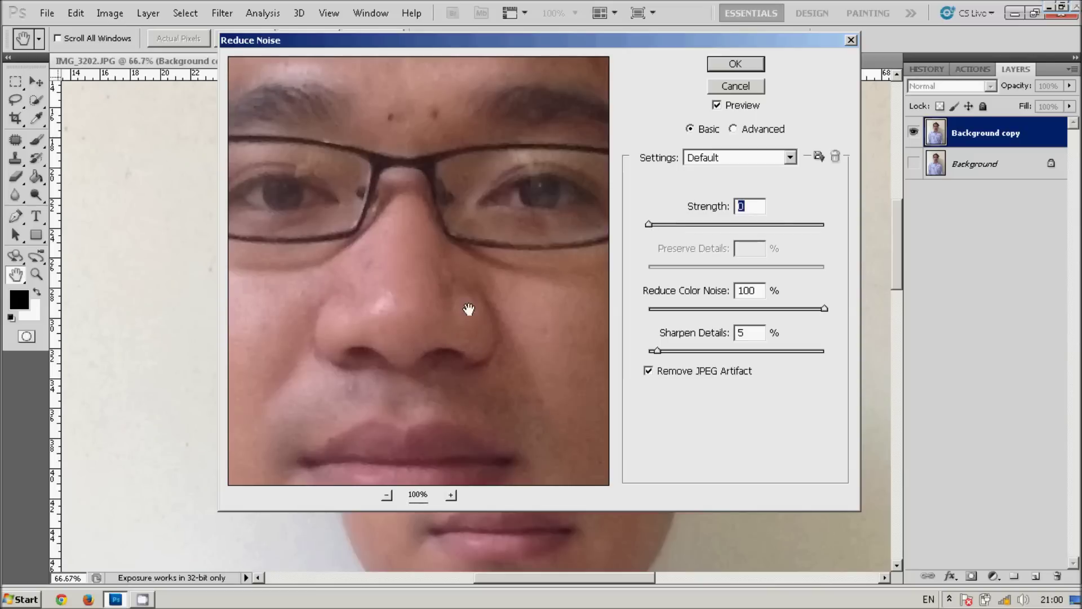
pyautogui.moveTo(434, 338); pyautogui.dragTo(441, 288)
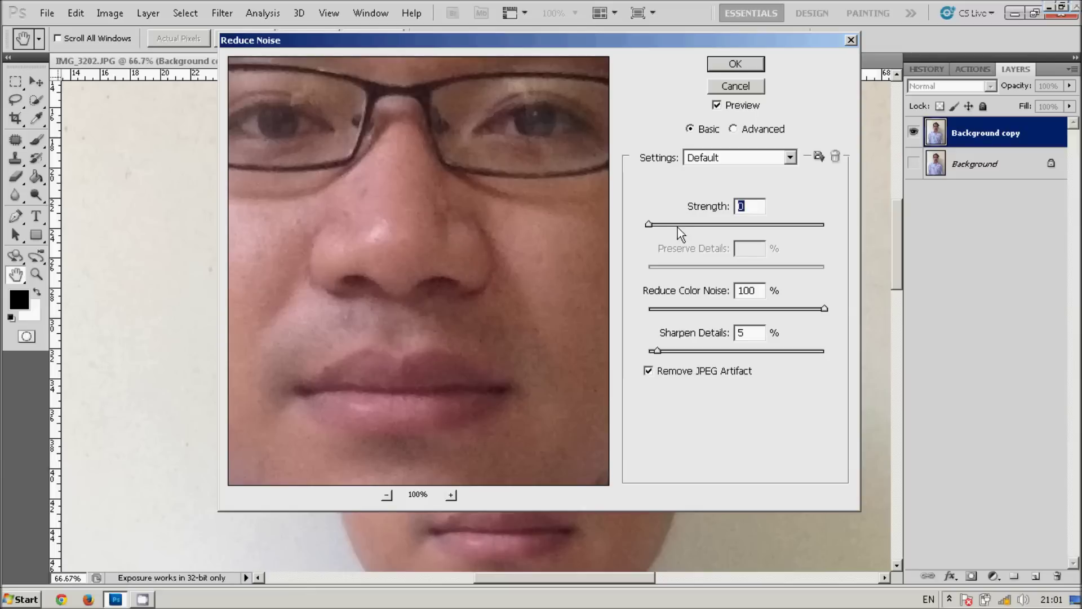
pyautogui.moveTo(650, 224); pyautogui.dragTo(823, 225)
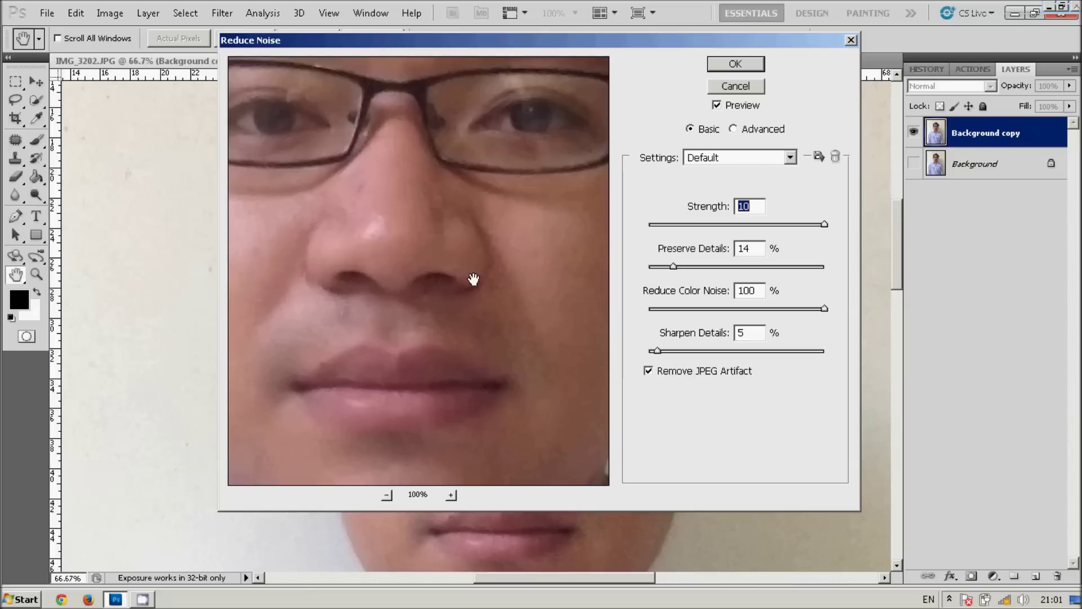
pyautogui.moveTo(473, 278); pyautogui.dragTo(437, 321)
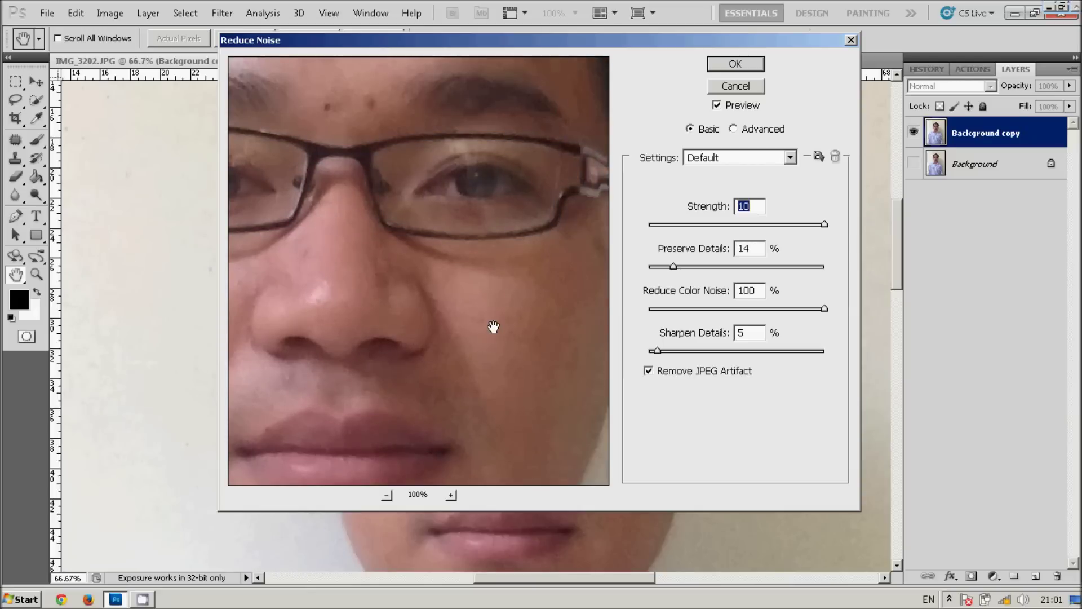
pyautogui.click(736, 64)
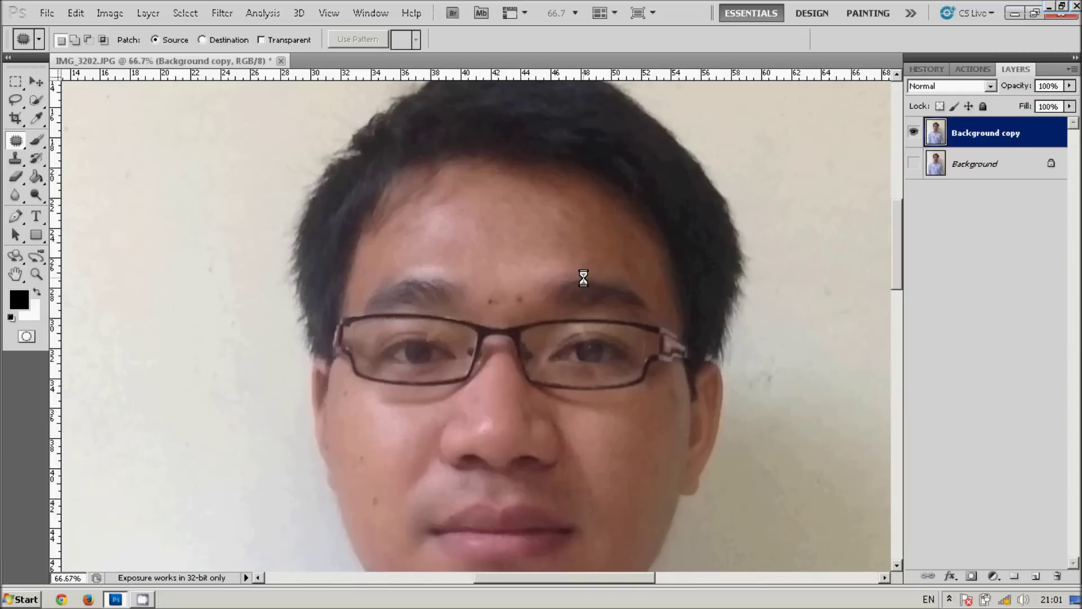
pyautogui.hotkey('ctrl', '-')
pyautogui.hotkey('ctrl', '-')
pyautogui.hotkey('ctrl', '-')
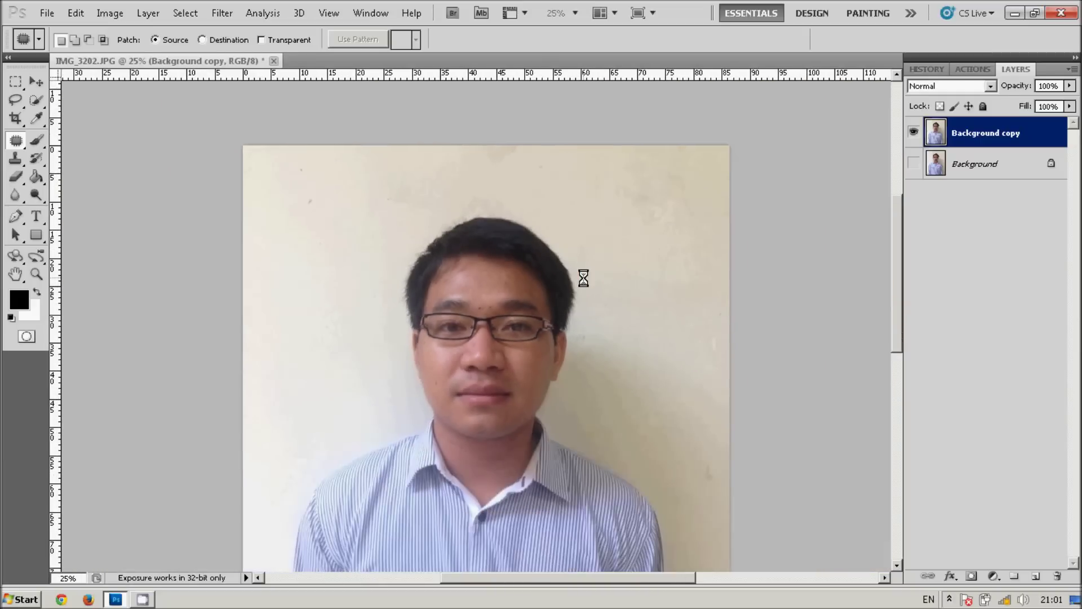
# - Add a Brightness/Contrast adjustment layer with Brightness 48 and Contrast 9
pyautogui.hotkey('ctrl', '+')
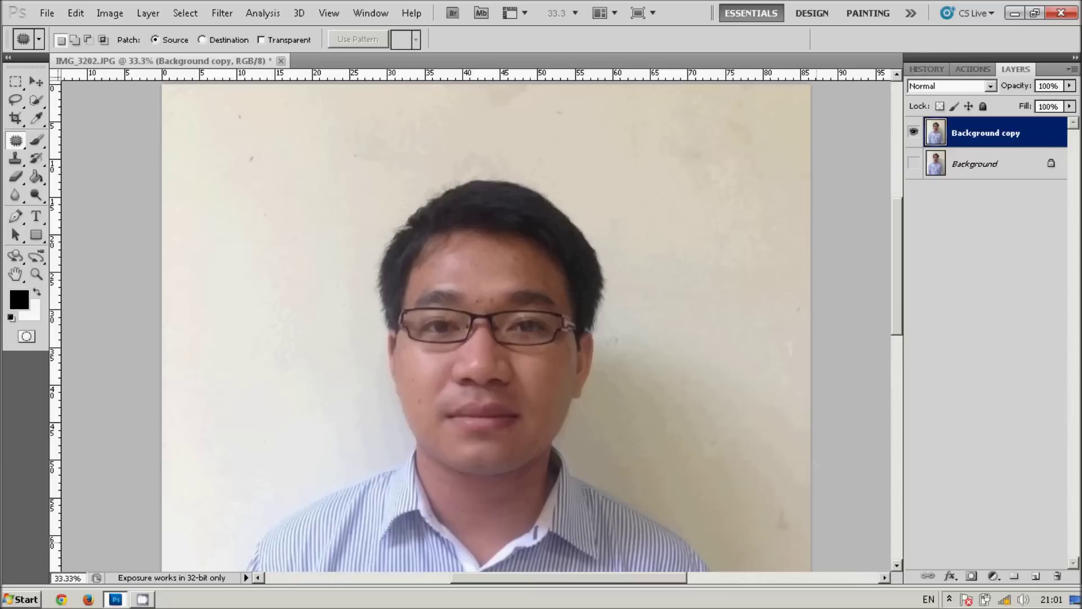
pyautogui.click(995, 578)
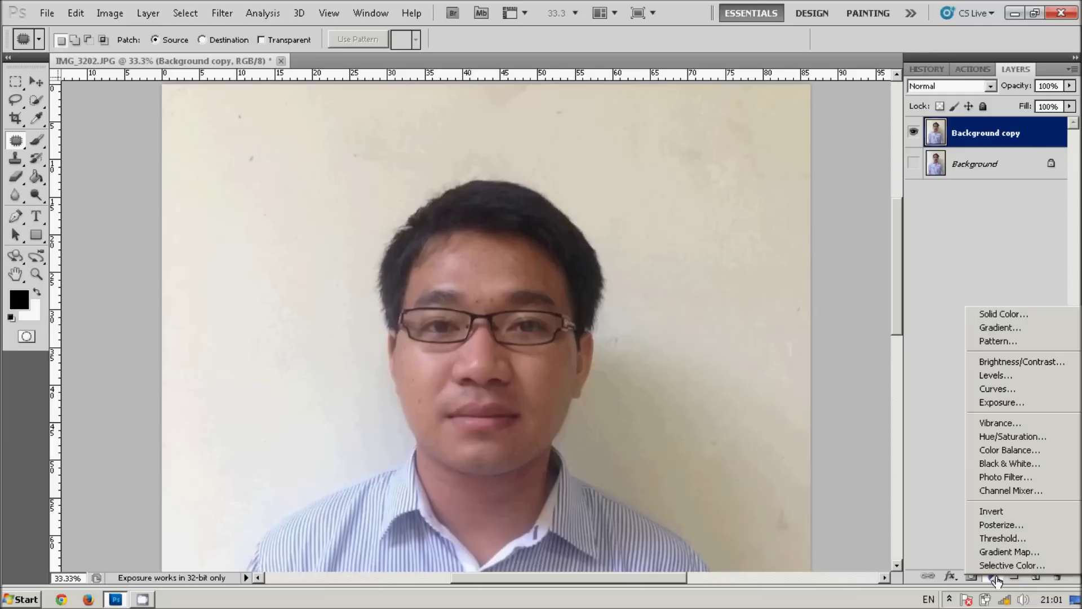
pyautogui.click(1009, 364)
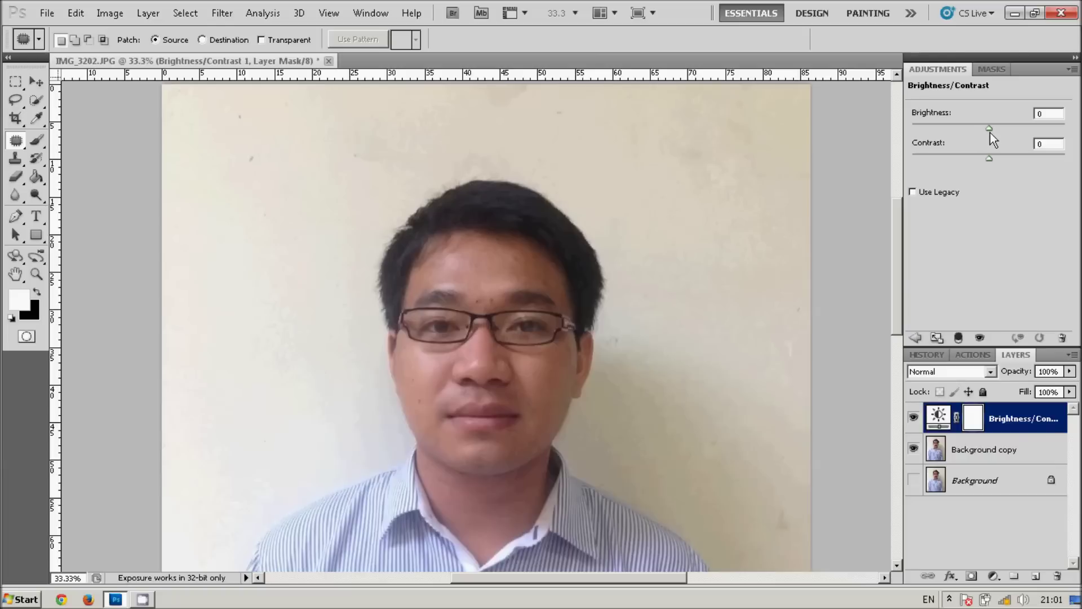
pyautogui.moveTo(989, 129); pyautogui.dragTo(1007, 129)
pyautogui.hotkey('ctrl', '-')
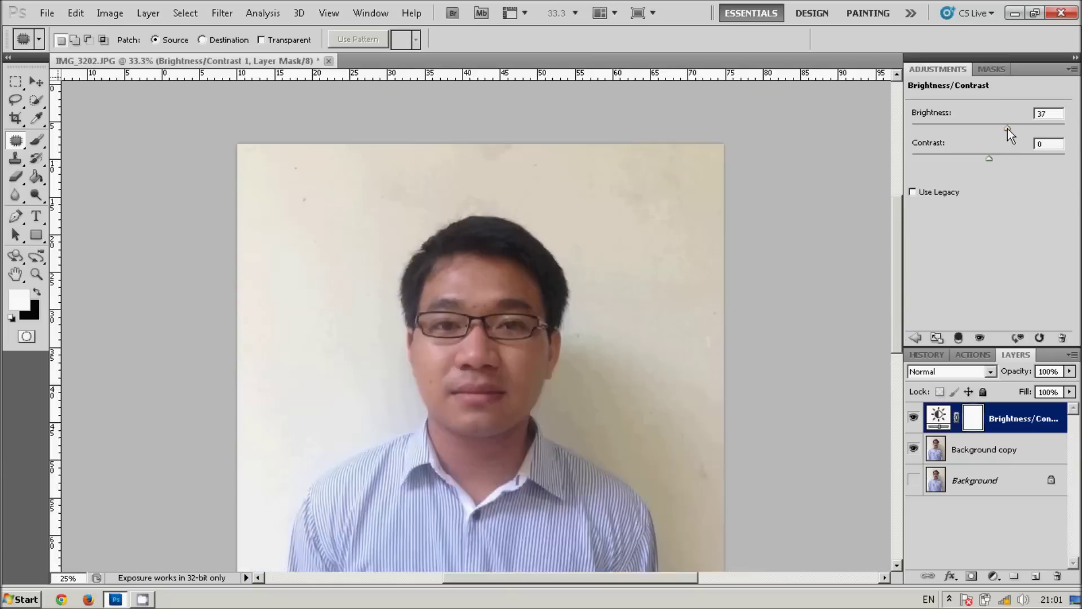
pyautogui.hotkey('ctrl', '-')
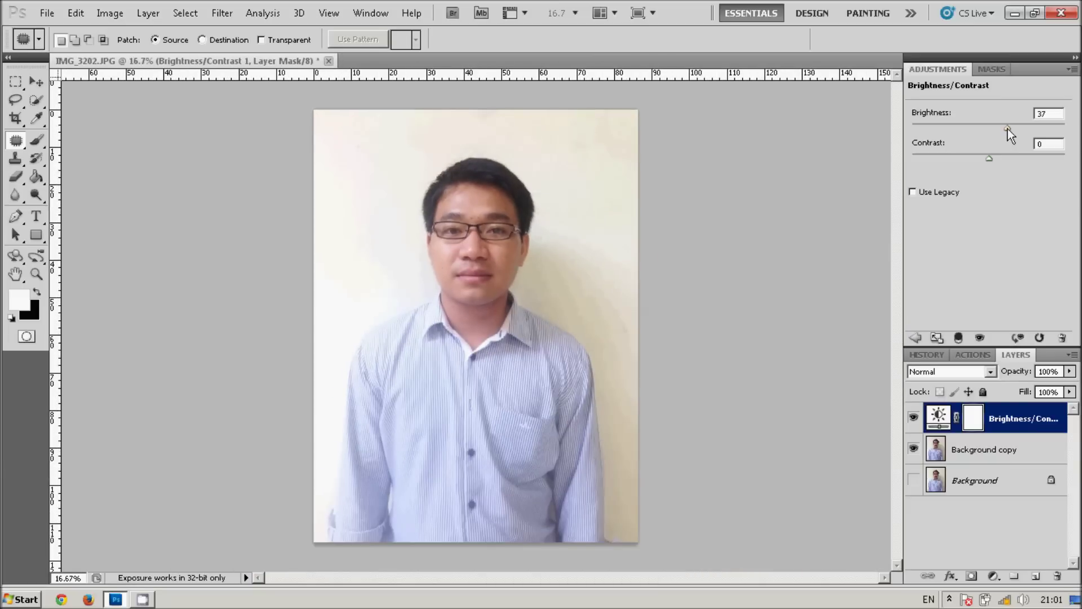
pyautogui.moveTo(992, 160); pyautogui.dragTo(992, 160)
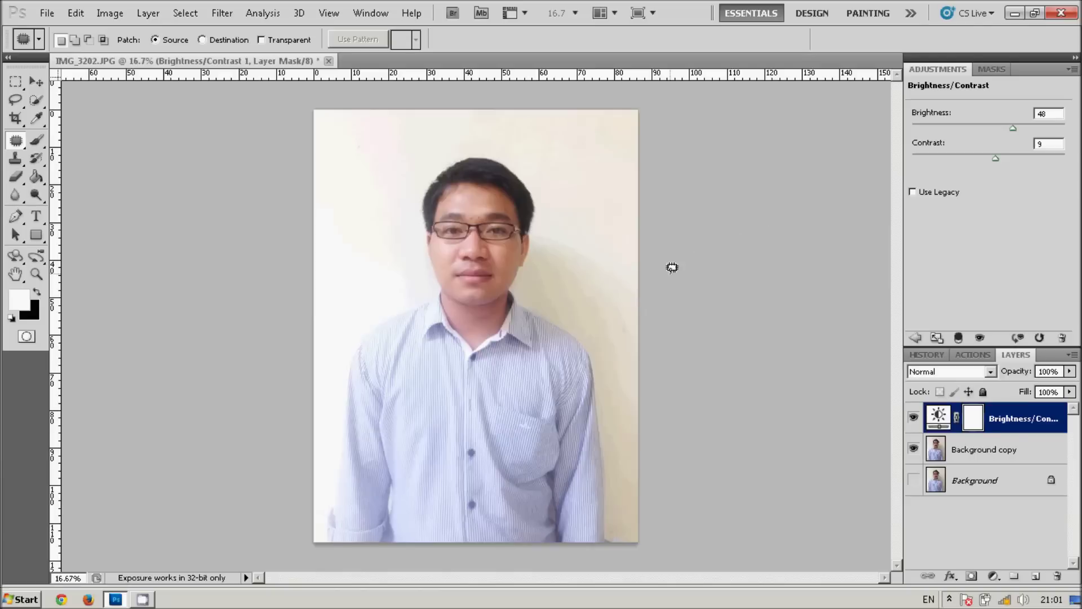
# - Patch the spot near the ear, then select Background copy and outline a wall spot
pyautogui.hotkey('ctrl', '+')
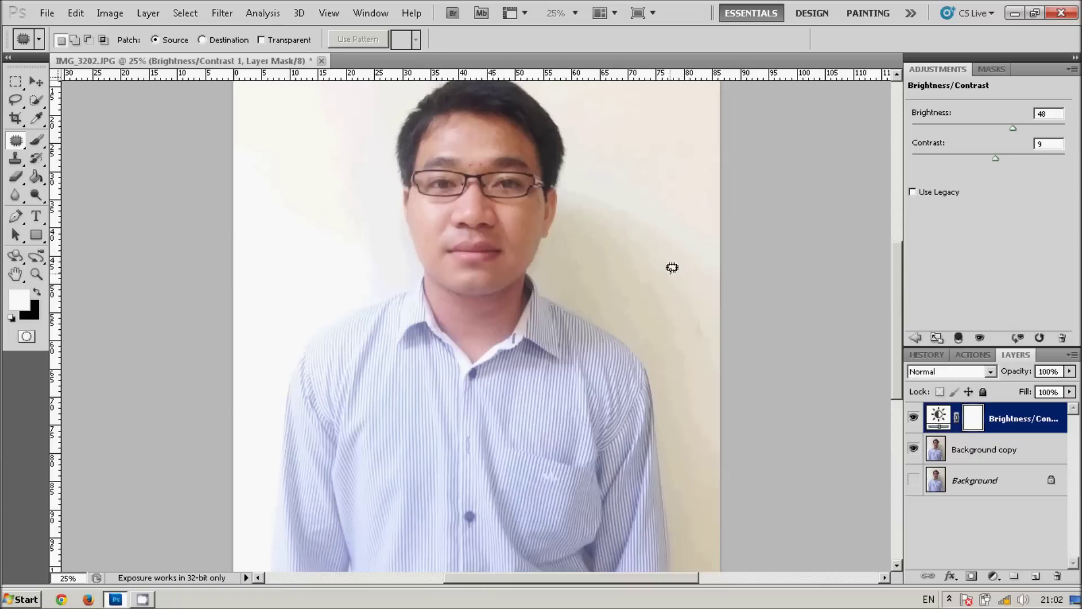
pyautogui.moveTo(671, 267)
pyautogui.mouseDown()
pyautogui.moveTo(646, 340)
pyautogui.moveTo(624, 331)
pyautogui.mouseUp()
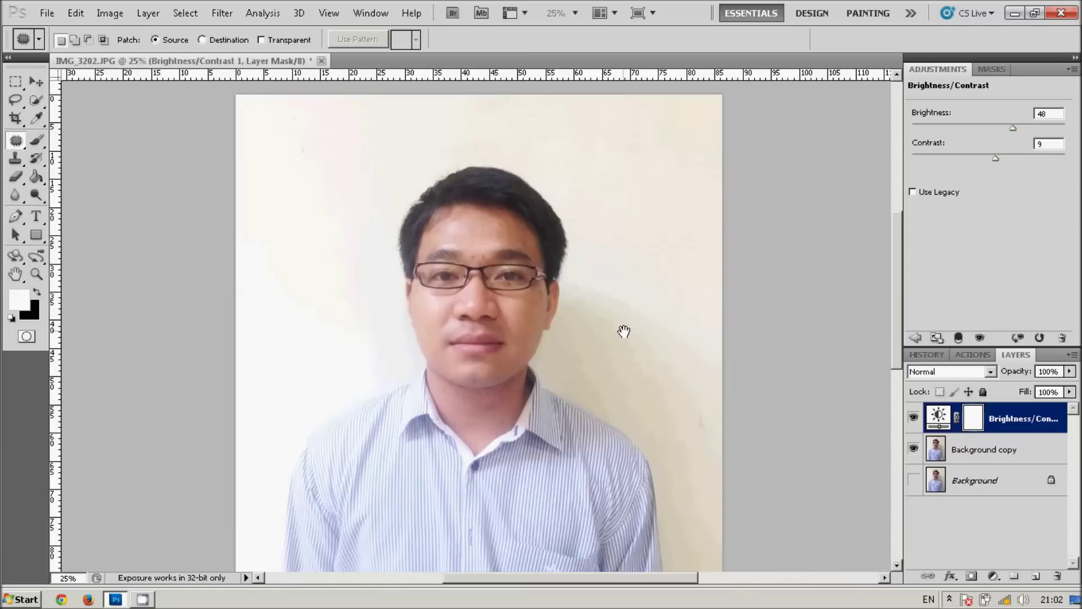
pyautogui.hotkey('ctrl', '+')
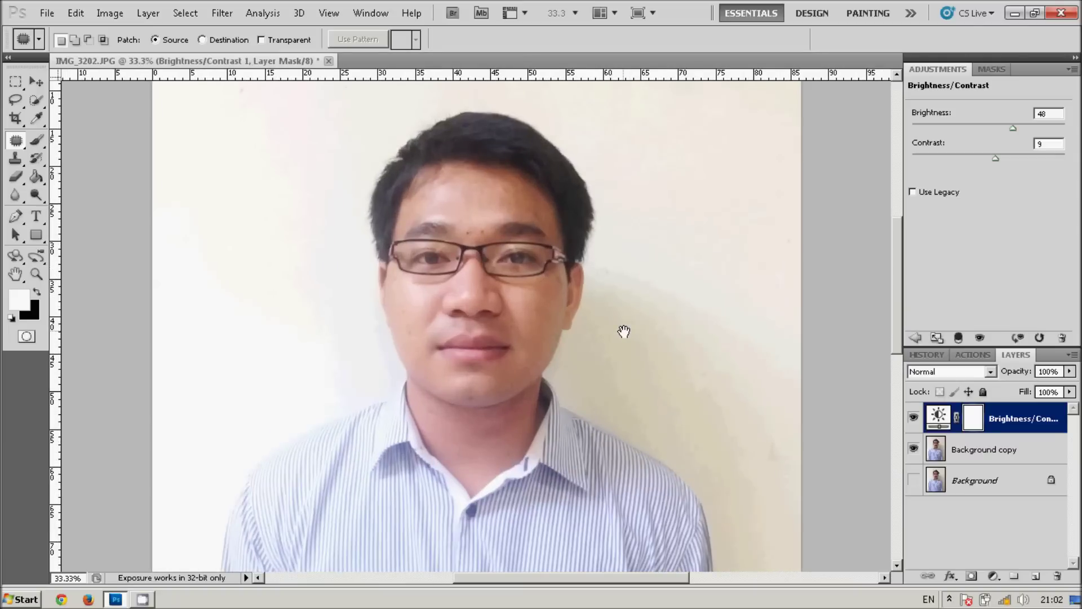
pyautogui.hotkey('ctrl', '+')
pyautogui.moveTo(626, 355); pyautogui.dragTo(423, 367)
pyautogui.moveTo(475, 244)
pyautogui.mouseDown()
pyautogui.moveTo(453, 266)
pyautogui.moveTo(476, 237)
pyautogui.moveTo(538, 298)
pyautogui.mouseUp()
pyautogui.hotkey('ctrl', 'd')
pyautogui.moveTo(588, 372); pyautogui.dragTo(646, 291)
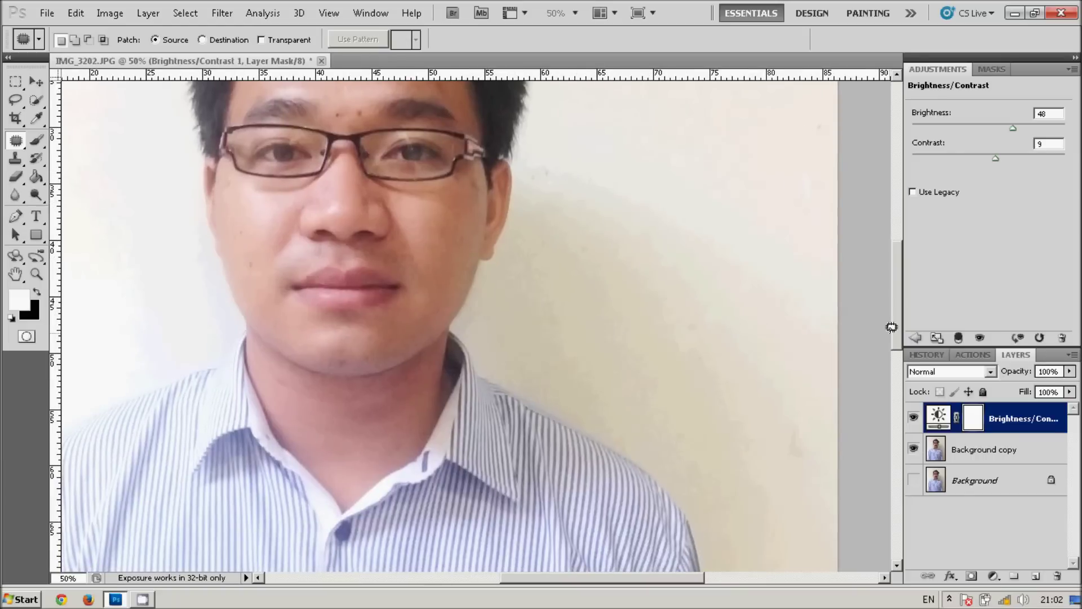
pyautogui.click(1009, 456)
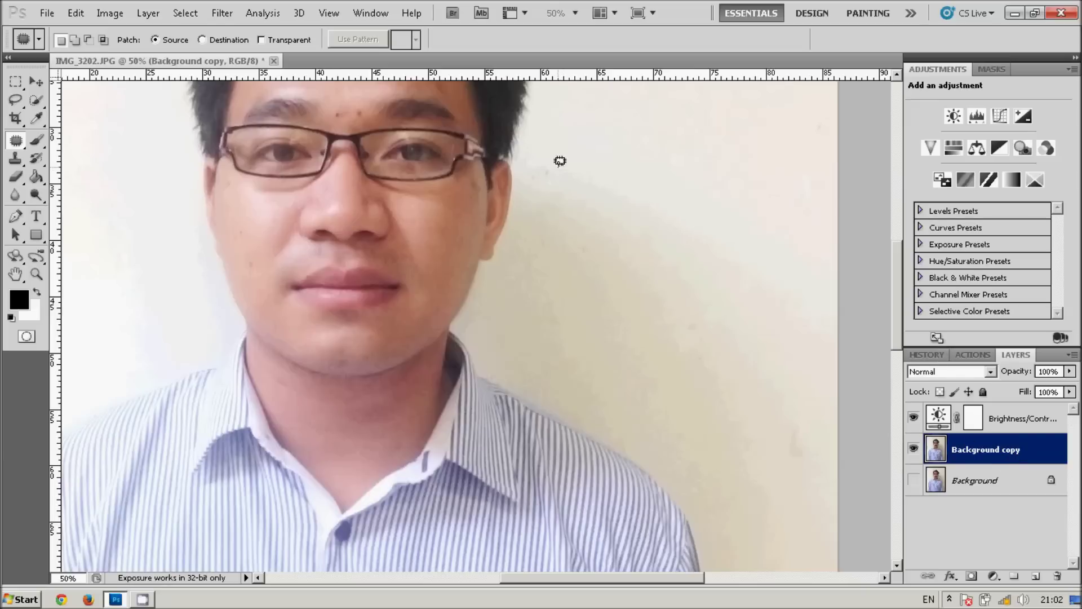
pyautogui.moveTo(551, 160); pyautogui.dragTo(555, 167)
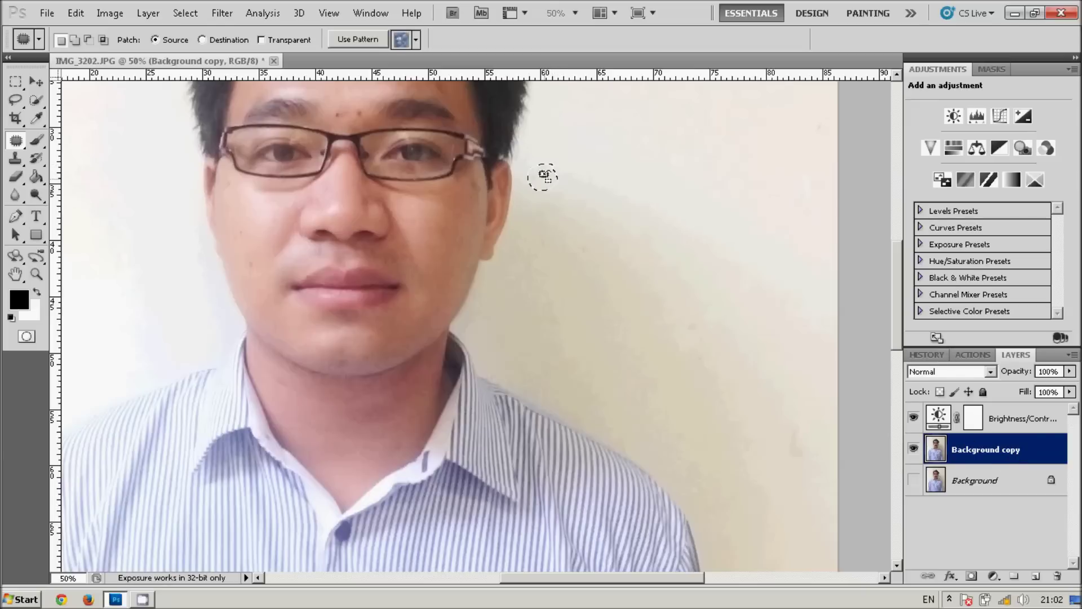
# - Patch out the small wall spots toward the upper-left and top of the photo
pyautogui.click(658, 338)
pyautogui.moveTo(657, 338)
pyautogui.mouseDown()
pyautogui.moveTo(609, 299)
pyautogui.moveTo(643, 285)
pyautogui.mouseUp()
pyautogui.click(588, 265)
pyautogui.moveTo(569, 233)
pyautogui.mouseDown()
pyautogui.moveTo(599, 277)
pyautogui.moveTo(524, 228)
pyautogui.moveTo(594, 231)
pyautogui.mouseUp()
pyautogui.click(579, 234)
pyautogui.hotkey('ctrl', 'd')
pyautogui.moveTo(609, 273); pyautogui.dragTo(660, 425)
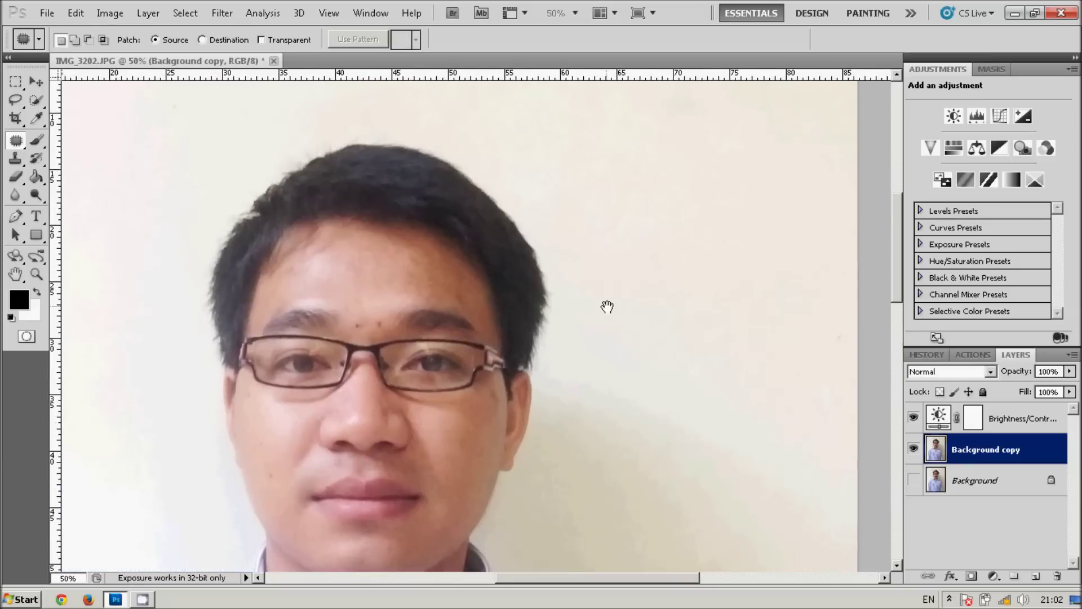
pyautogui.moveTo(606, 306); pyautogui.dragTo(721, 360)
pyautogui.moveTo(623, 351); pyautogui.dragTo(671, 394)
pyautogui.moveTo(618, 157)
pyautogui.mouseDown()
pyautogui.moveTo(630, 229)
pyautogui.moveTo(612, 221)
pyautogui.moveTo(658, 235)
pyautogui.moveTo(744, 184)
pyautogui.mouseUp()
pyautogui.hotkey('ctrl', 'd')
# - Patch a remaining wall spot on the right side of the background
pyautogui.moveTo(493, 374)
pyautogui.mouseDown()
pyautogui.moveTo(674, 190)
pyautogui.moveTo(648, 152)
pyautogui.mouseUp()
pyautogui.moveTo(640, 338); pyautogui.dragTo(579, 147)
pyautogui.moveTo(676, 140)
pyautogui.mouseDown()
pyautogui.moveTo(620, 357)
pyautogui.moveTo(455, 240)
pyautogui.moveTo(406, 192)
pyautogui.mouseUp()
pyautogui.moveTo(580, 416); pyautogui.dragTo(483, 331)
pyautogui.moveTo(812, 312)
pyautogui.mouseDown()
pyautogui.moveTo(787, 353)
pyautogui.moveTo(816, 345)
pyautogui.moveTo(792, 284)
pyautogui.moveTo(744, 294)
pyautogui.mouseUp()
pyautogui.hotkey('ctrl', 'd')
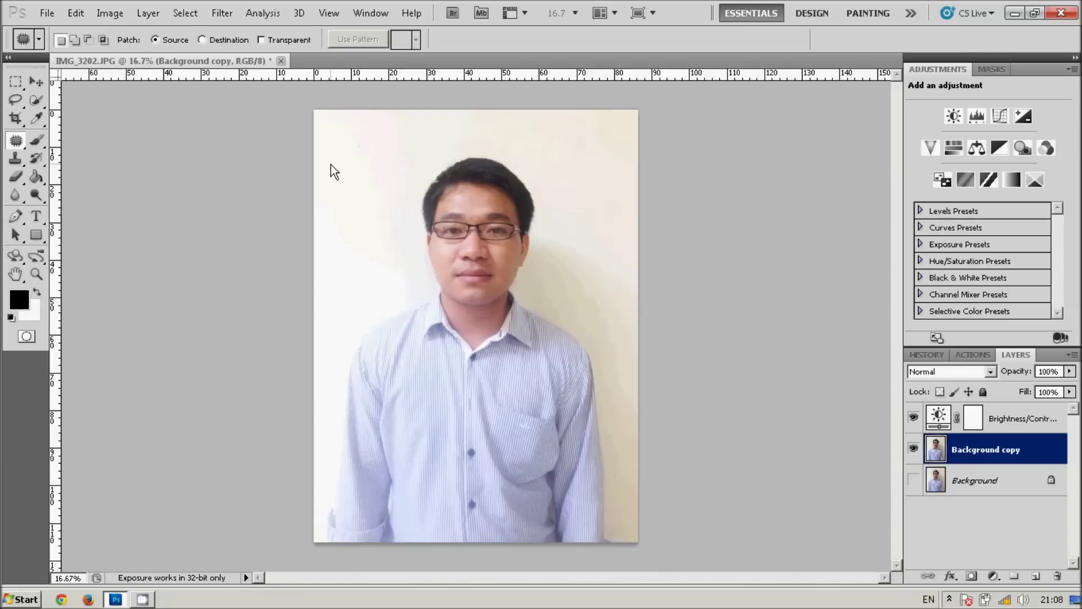
pyautogui.hotkey('ctrl', 'shift', 's')
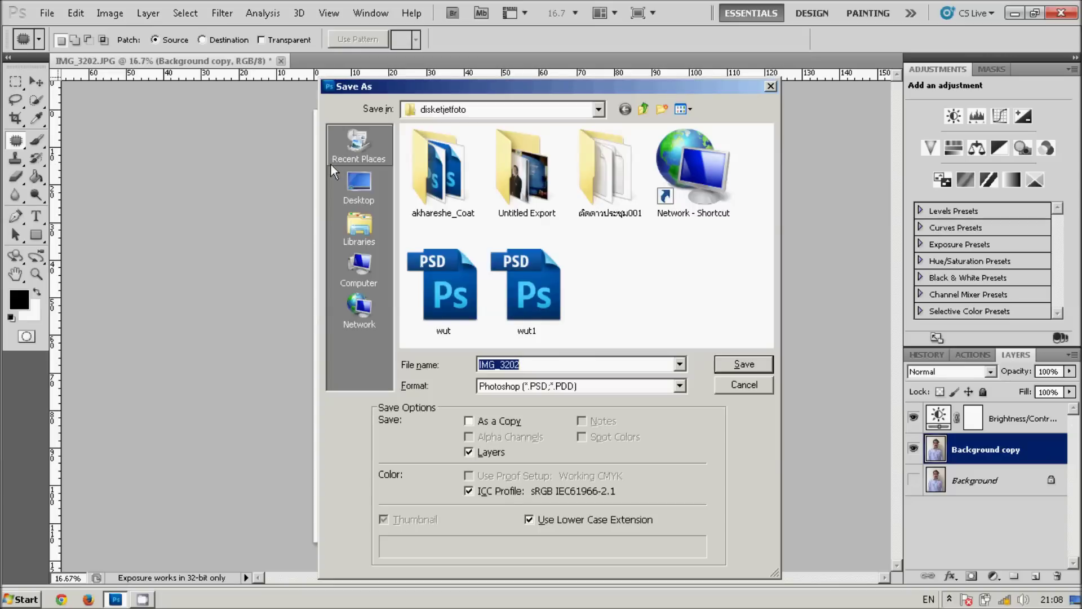
# - Save the portrait as IMG_3202.psd in Photoshop format
pyautogui.click(744, 365)
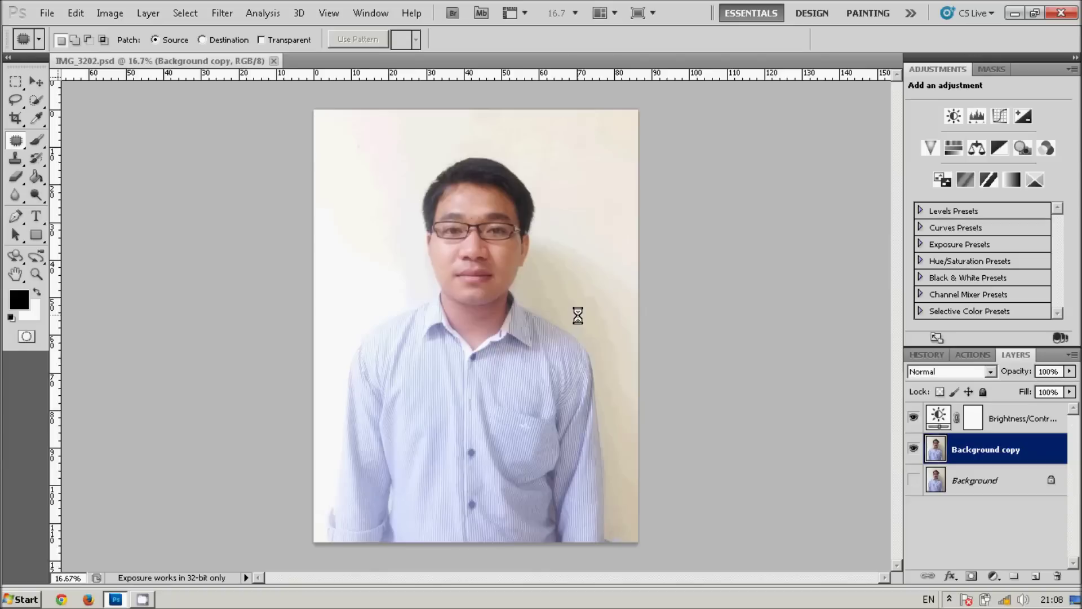
# - Browse the akhareshe_Coat suit templates and open template 11.psd
pyautogui.rightClick(325, 61)
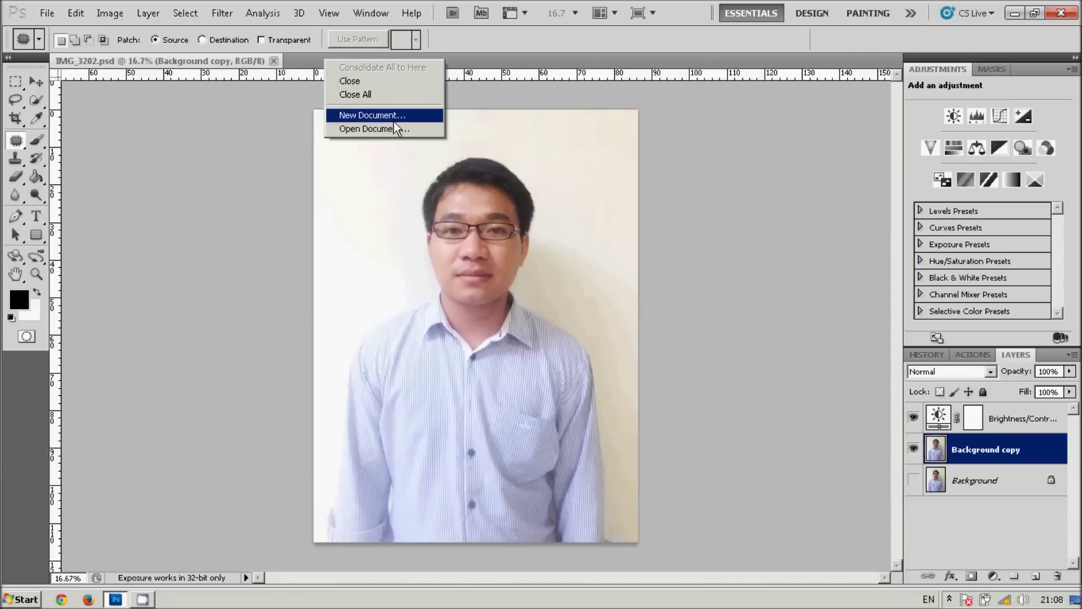
pyautogui.click(408, 130)
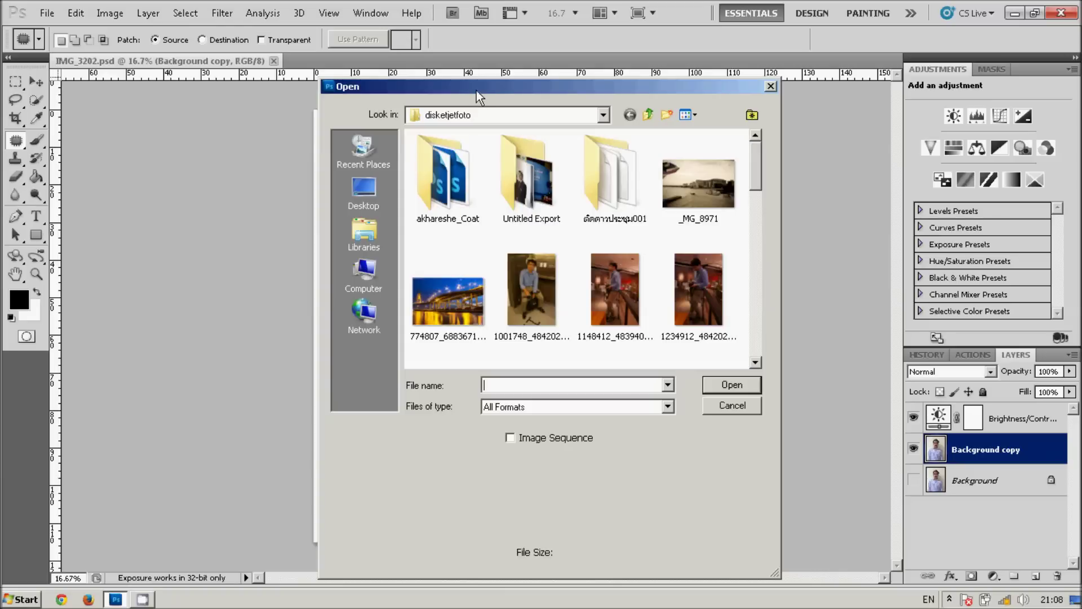
pyautogui.moveTo(476, 90); pyautogui.dragTo(454, 68)
pyautogui.doubleClick(426, 151)
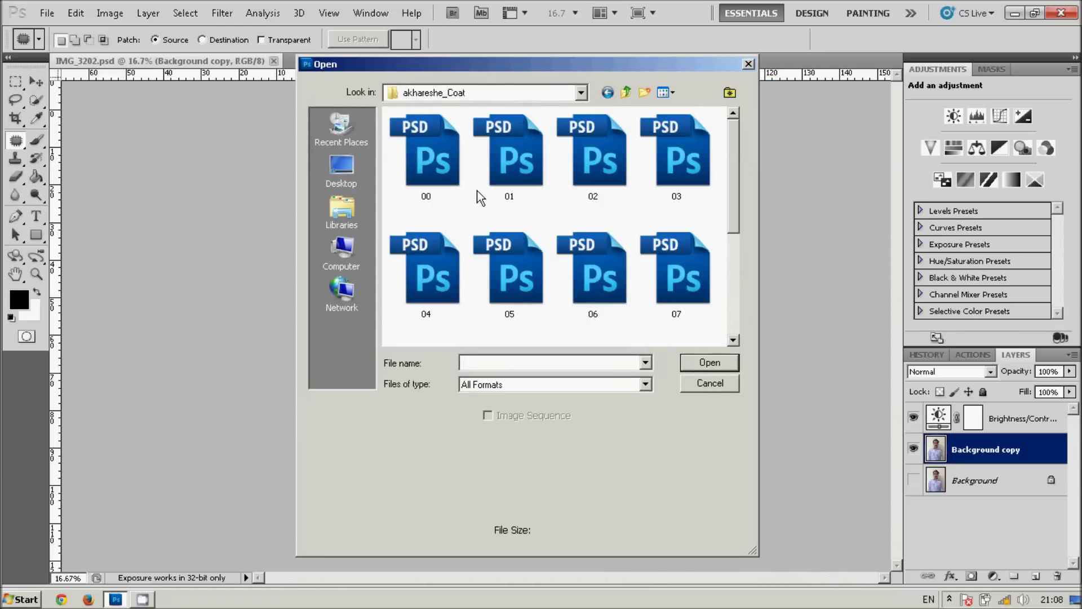
pyautogui.click(517, 171)
pyautogui.click(591, 172)
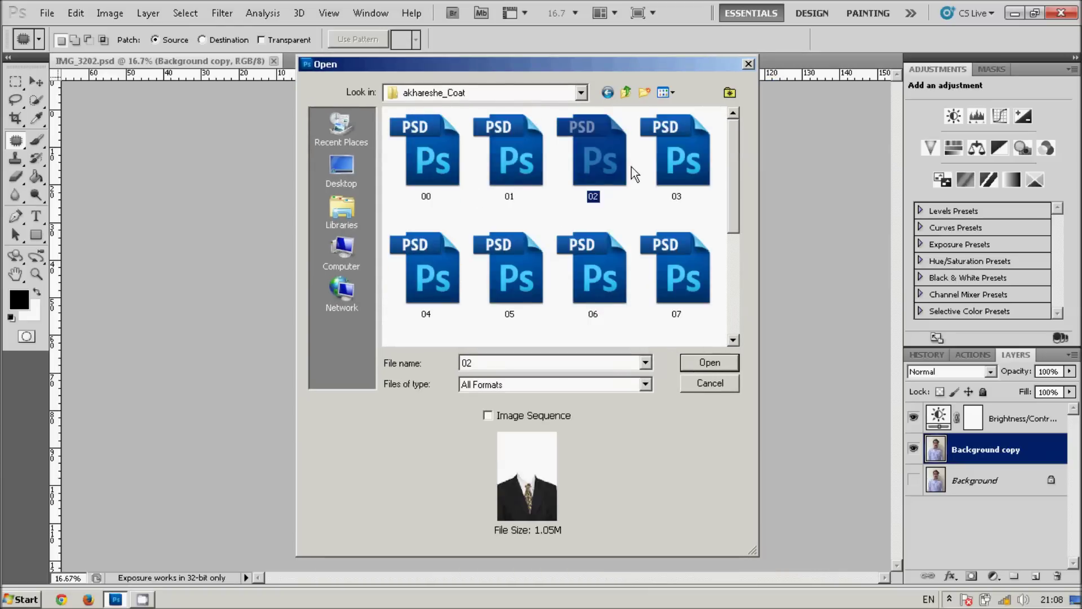
pyautogui.click(654, 163)
pyautogui.click(667, 252)
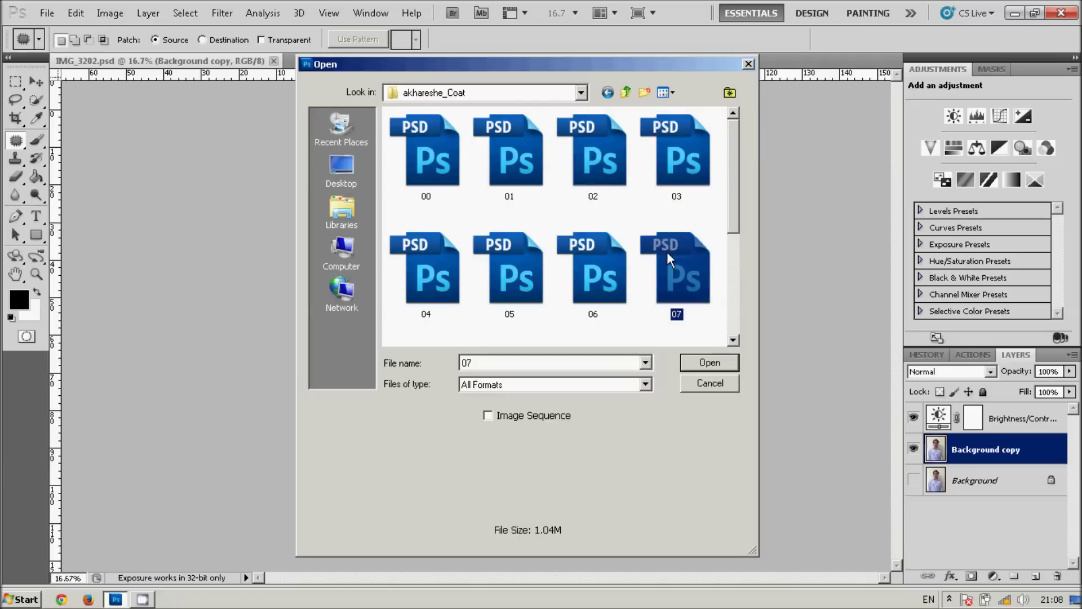
pyautogui.scroll(-3, 663, 271)
pyautogui.scroll(-2, 663, 272)
pyautogui.click(448, 303)
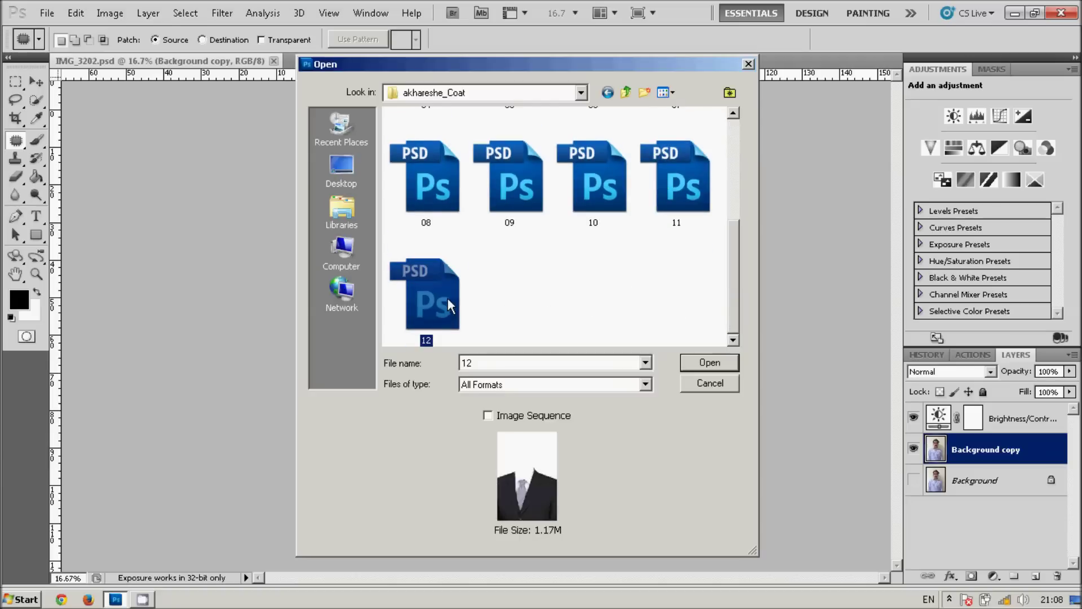
pyautogui.click(682, 195)
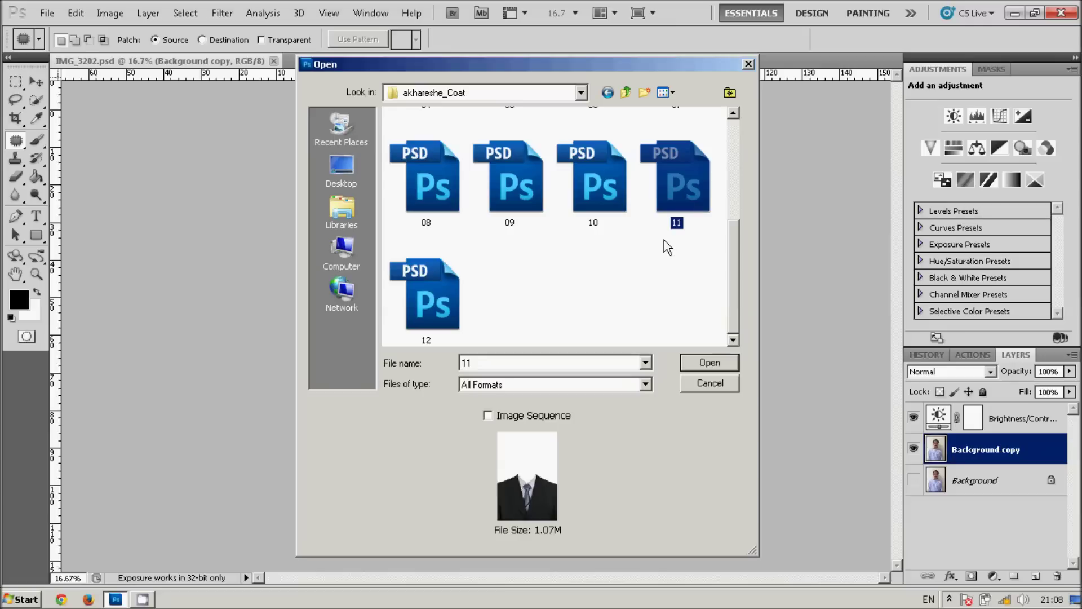
pyautogui.click(726, 364)
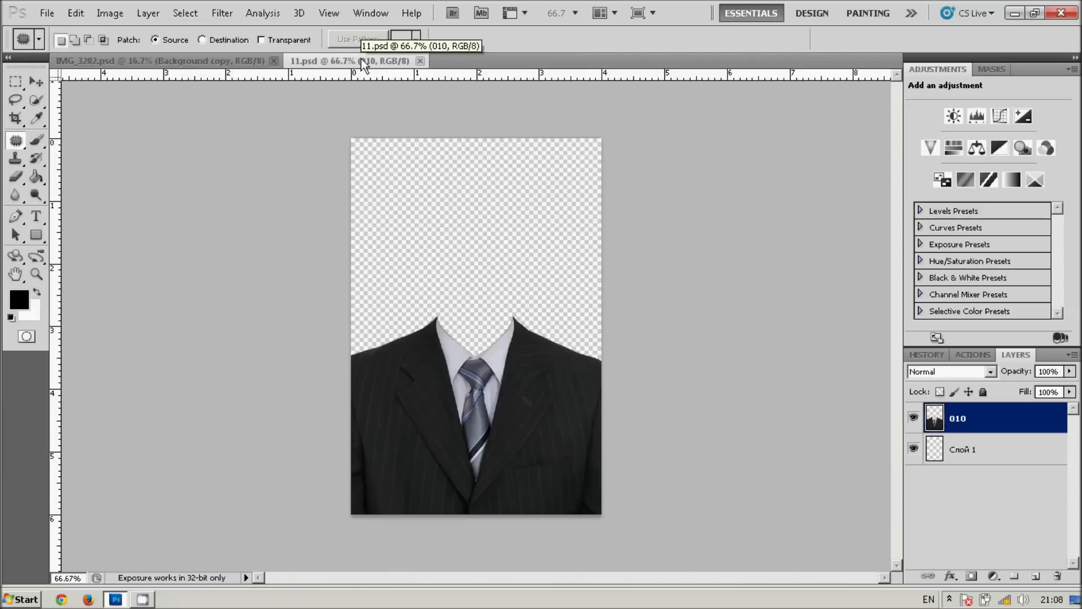
# - Copy the suit from 11.psd into the portrait as layer 010 over the shirt collar
pyautogui.moveTo(360, 58)
pyautogui.mouseDown()
pyautogui.moveTo(276, 190)
pyautogui.moveTo(236, 150)
pyautogui.mouseUp()
pyautogui.click(35, 81)
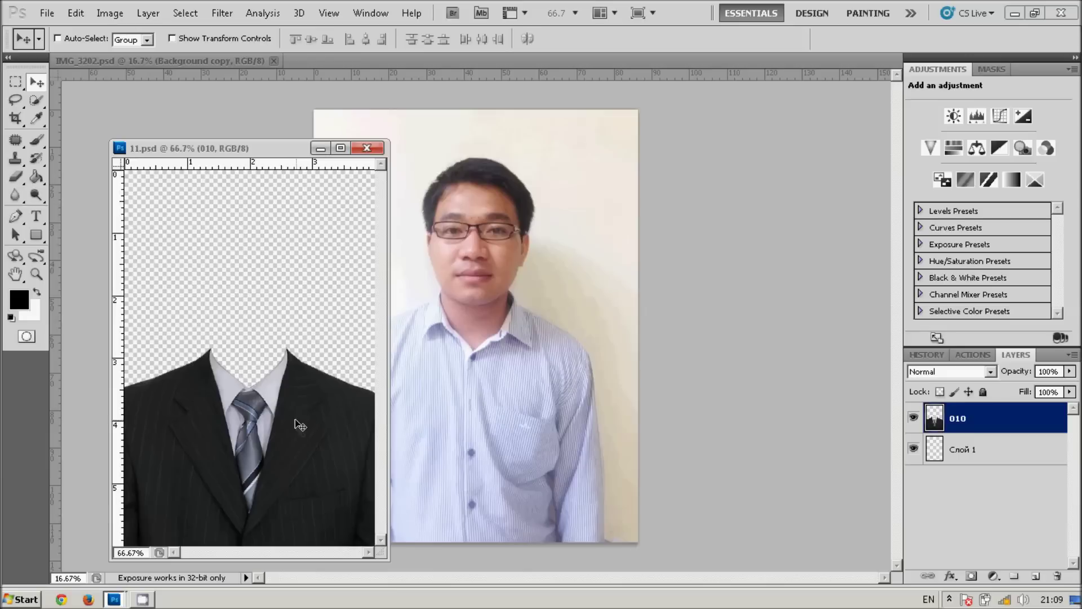
pyautogui.moveTo(252, 438); pyautogui.dragTo(531, 397)
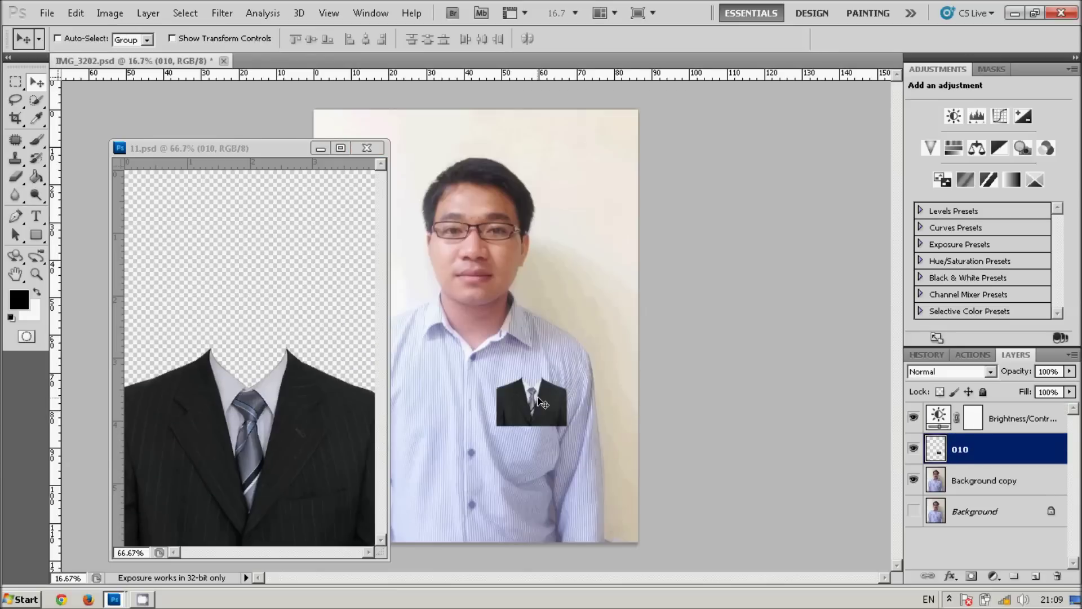
pyautogui.click(320, 149)
pyautogui.moveTo(547, 413); pyautogui.dragTo(490, 393)
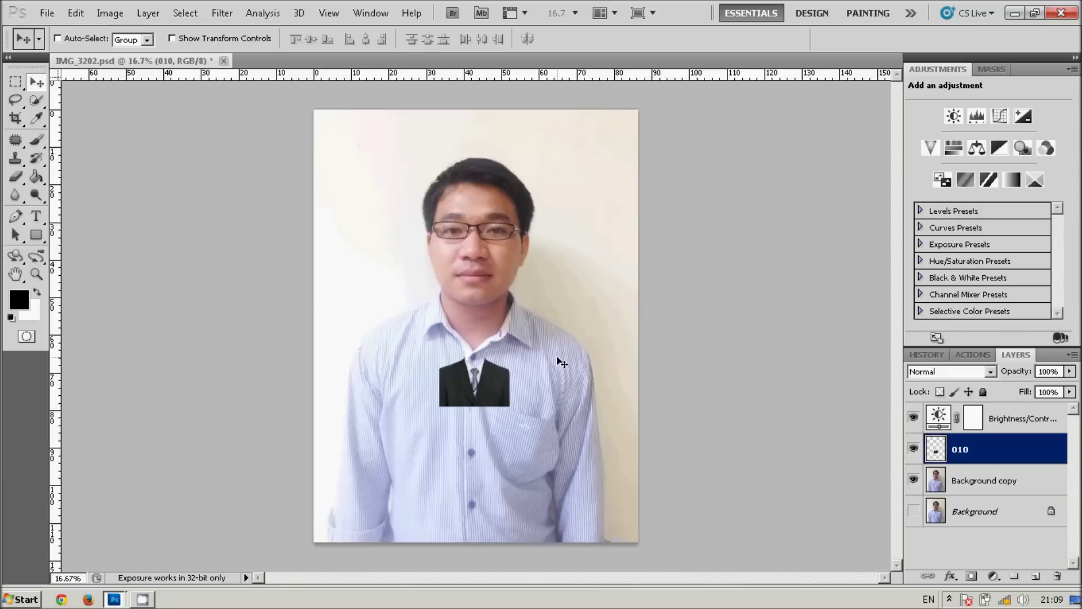
# - Scale the suit layer to about 379% over the shoulders, nudged slightly right
pyautogui.hotkey('ctrl', 't')
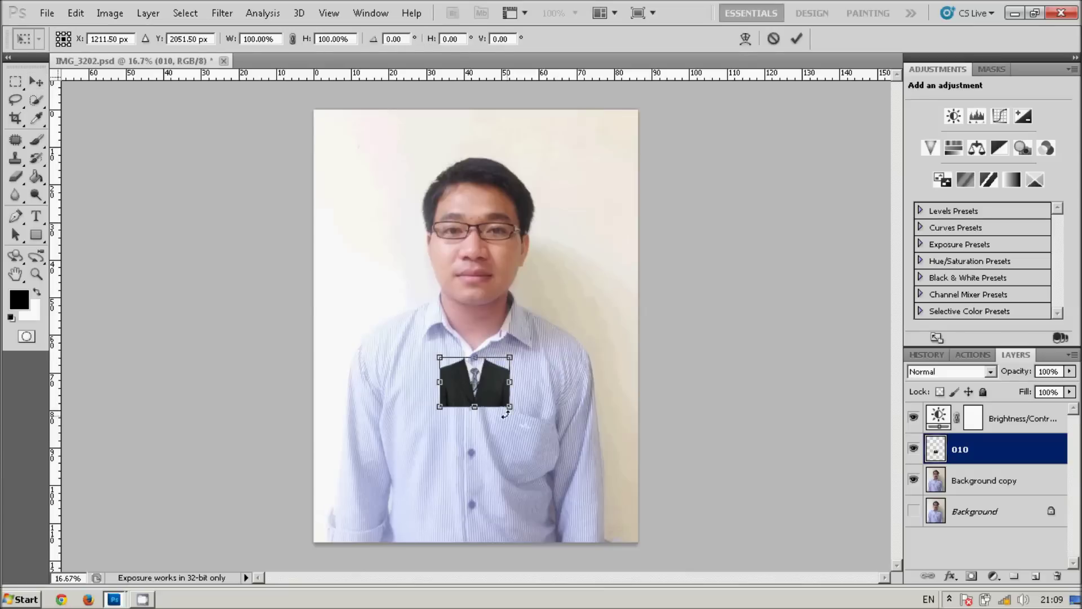
pyautogui.moveTo(509, 406)
pyautogui.mouseDown()
pyautogui.moveTo(641, 556)
pyautogui.moveTo(633, 544)
pyautogui.mouseUp()
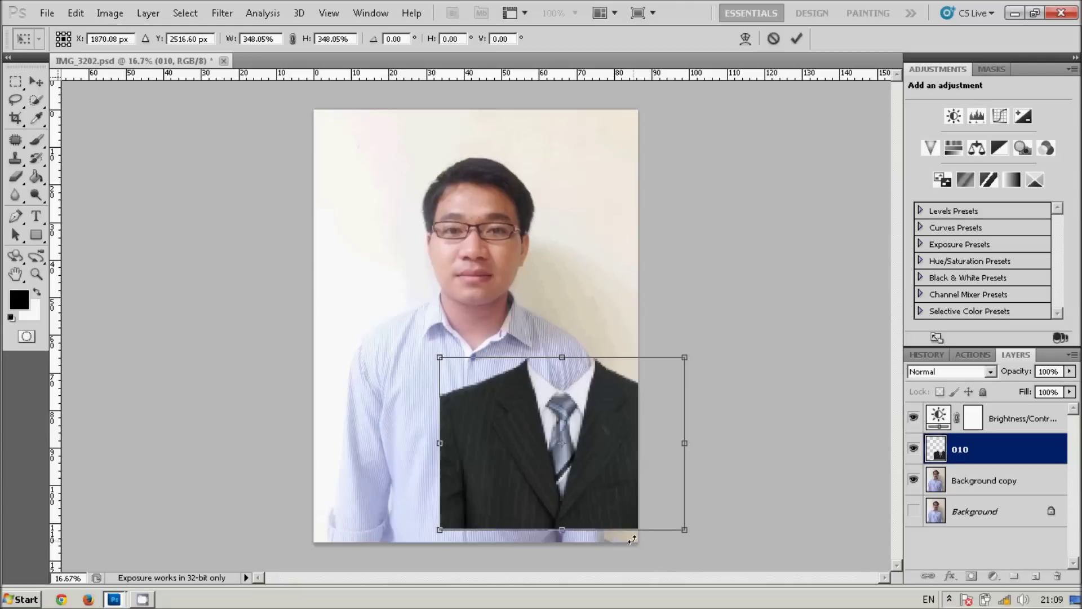
pyautogui.moveTo(601, 500); pyautogui.dragTo(511, 440)
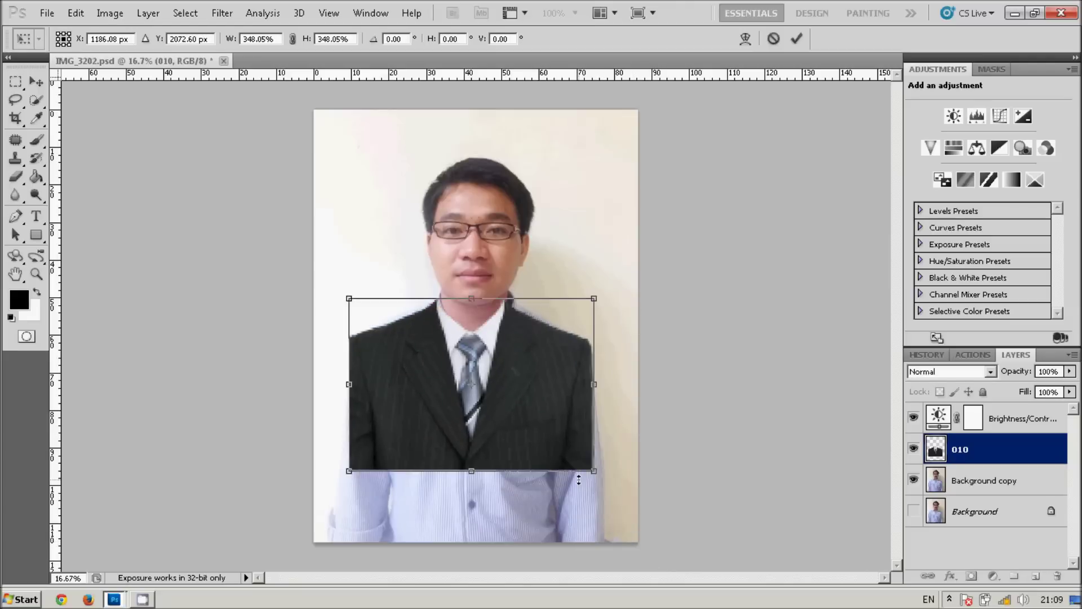
pyautogui.moveTo(594, 470); pyautogui.dragTo(614, 488)
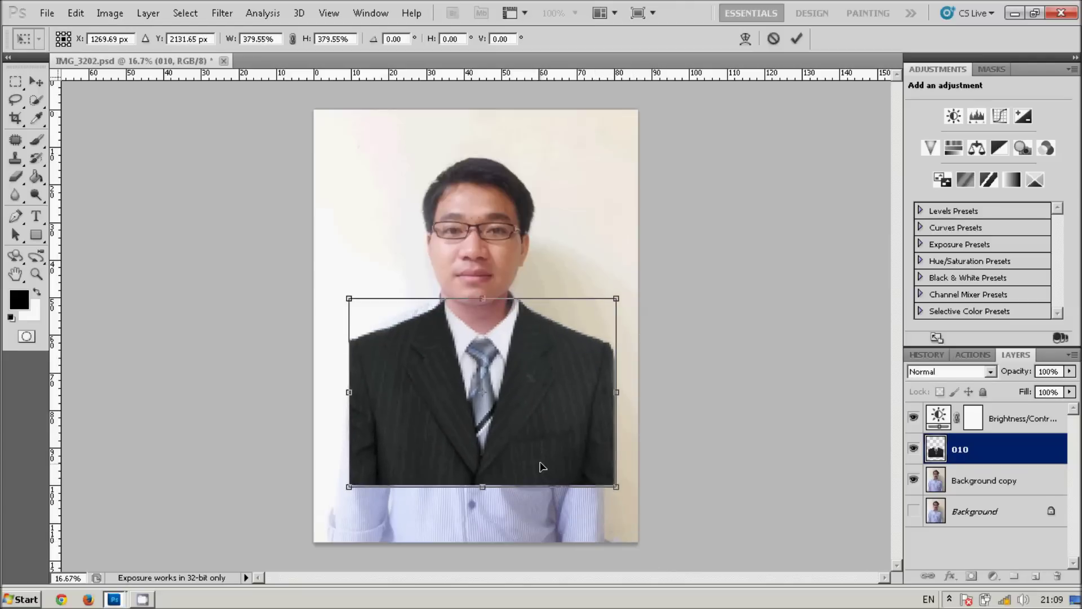
pyautogui.moveTo(541, 466); pyautogui.dragTo(534, 457)
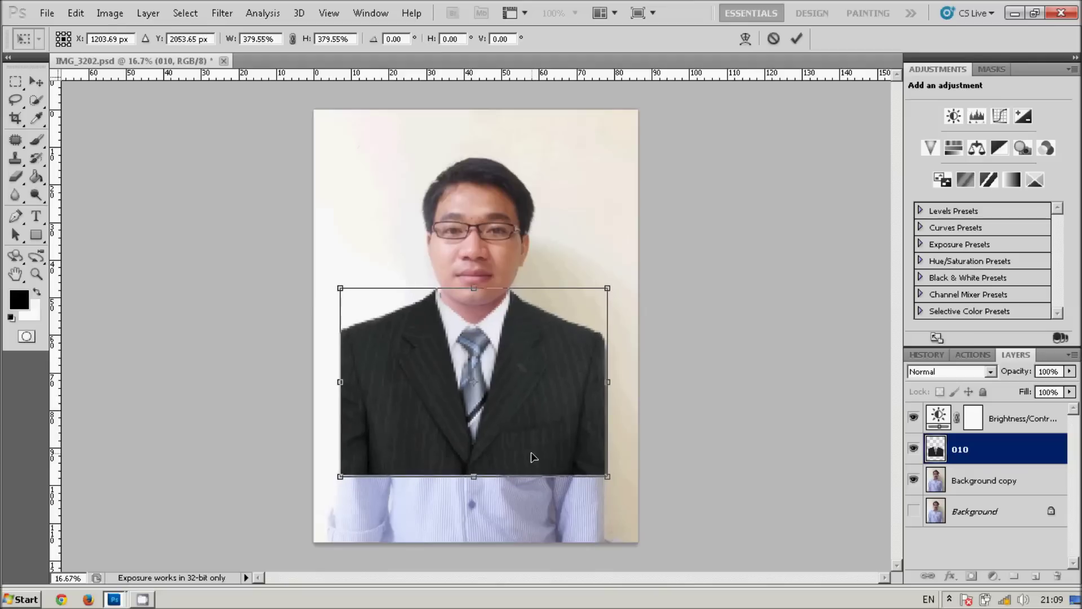
pyautogui.press('Right')
pyautogui.hotkey('ctrl', '+')
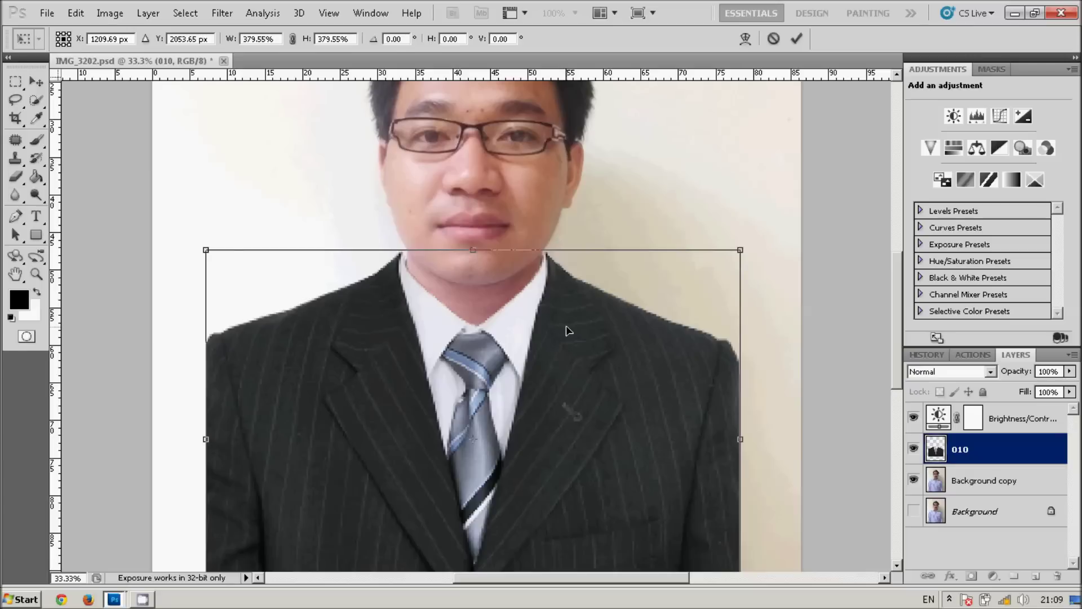
pyautogui.hotkey('ctrl', '-')
pyautogui.press('Return')
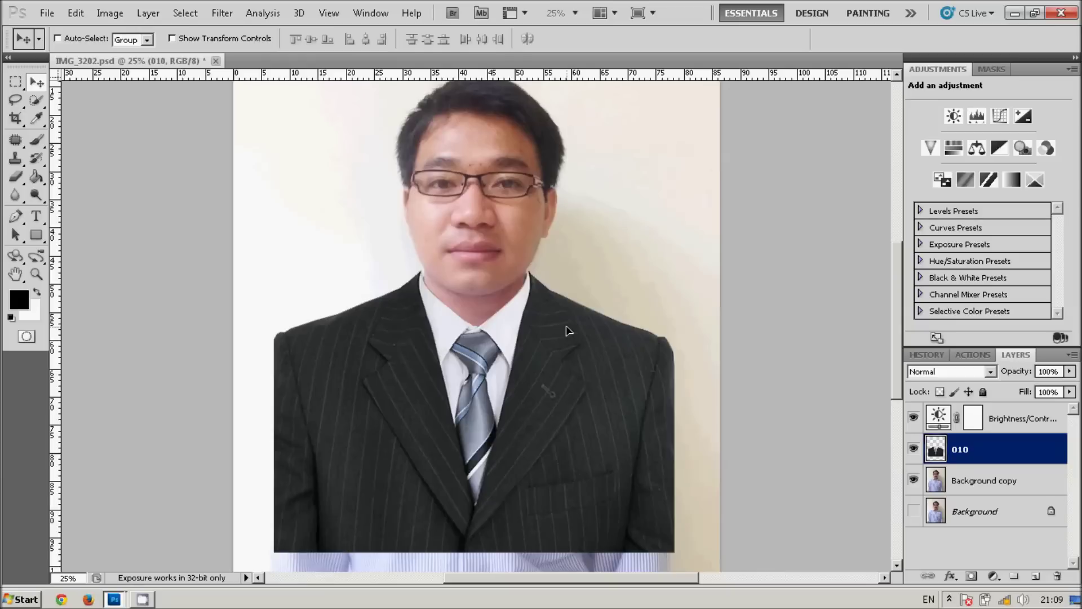
pyautogui.hotkey('ctrl', '+')
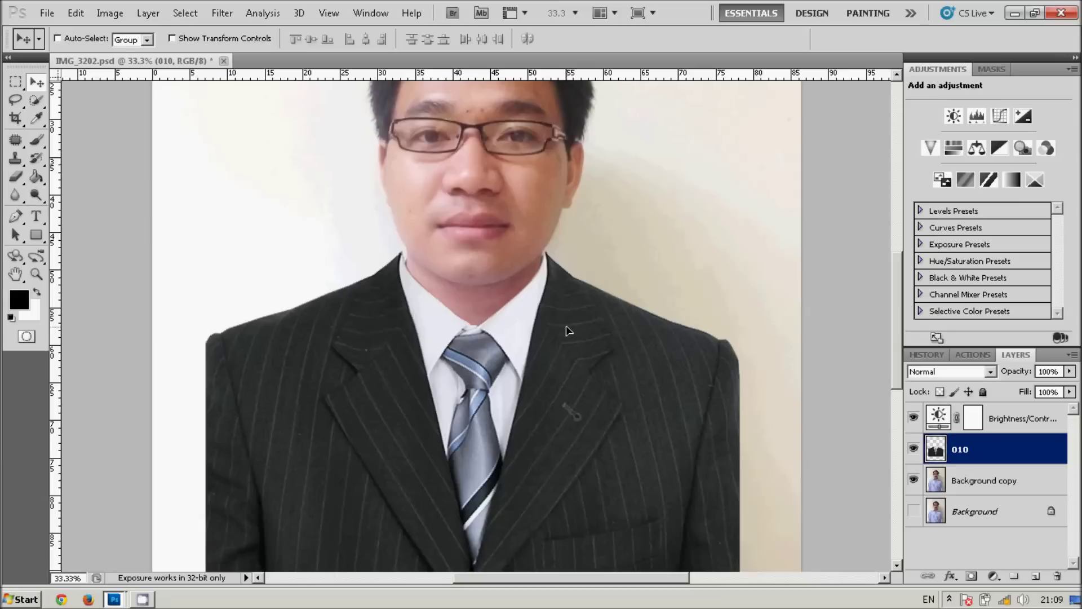
pyautogui.hotkey('ctrl', 't')
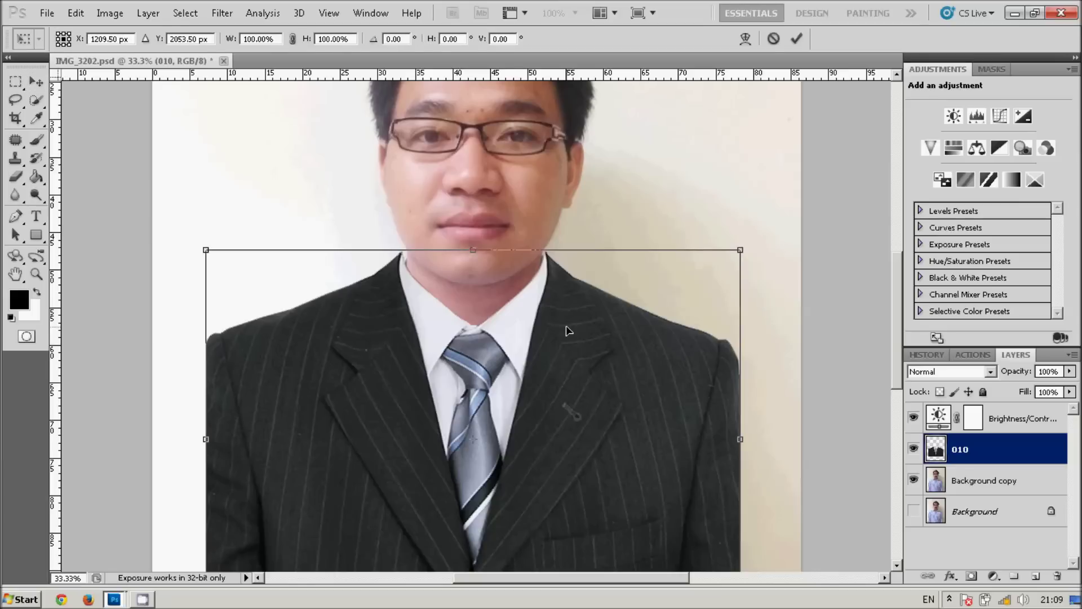
# - Warp the suit so its top near the collar and both sides bend slightly inward
pyautogui.rightClick(456, 303)
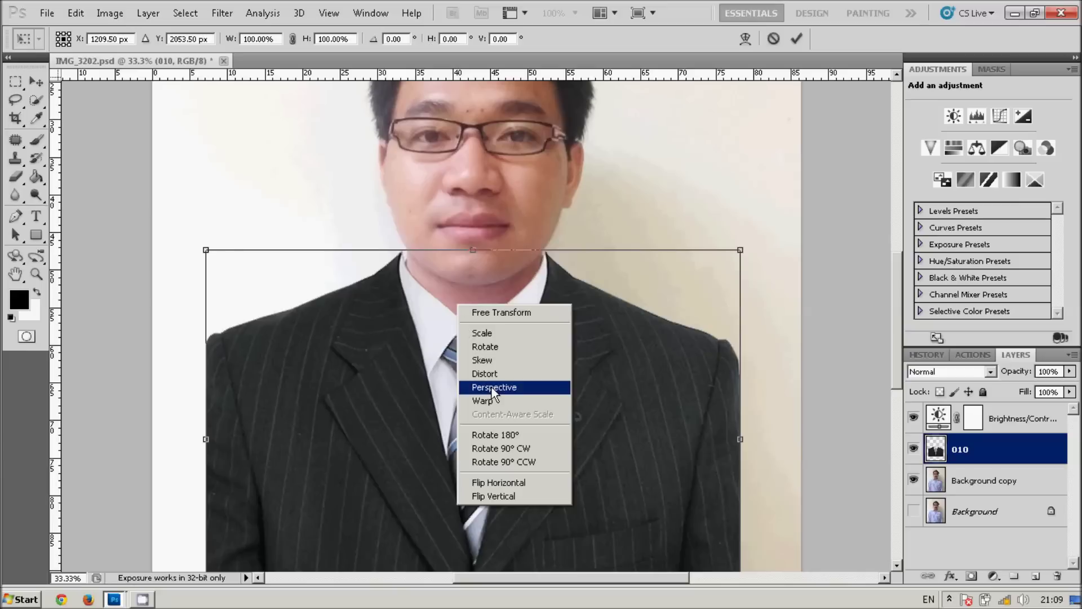
pyautogui.click(495, 401)
pyautogui.moveTo(384, 250); pyautogui.dragTo(396, 249)
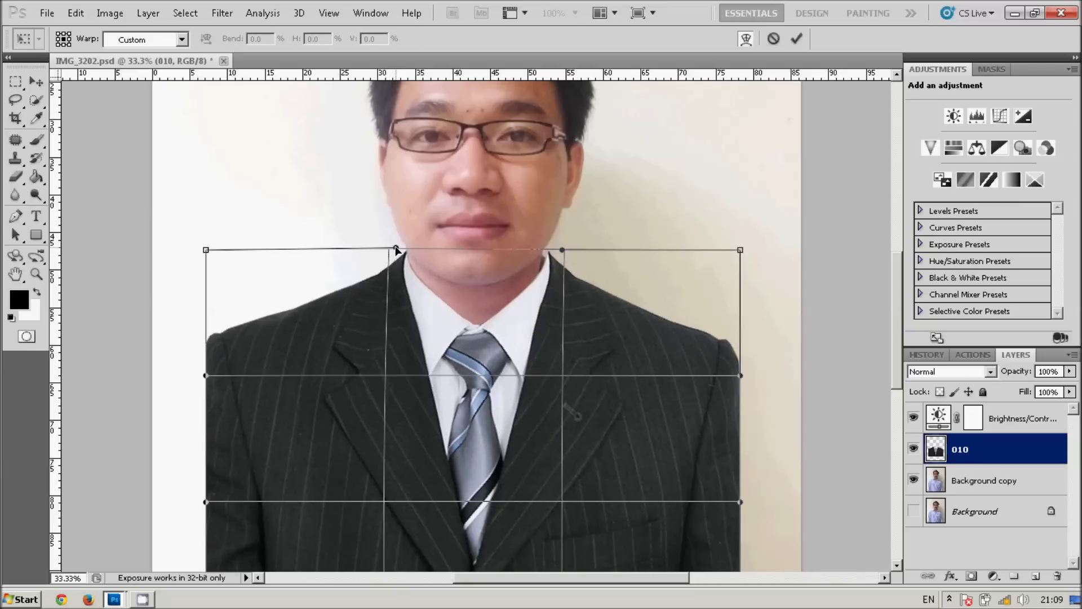
pyautogui.moveTo(562, 250); pyautogui.dragTo(550, 250)
pyautogui.moveTo(740, 375); pyautogui.dragTo(733, 377)
pyautogui.moveTo(206, 375); pyautogui.dragTo(212, 376)
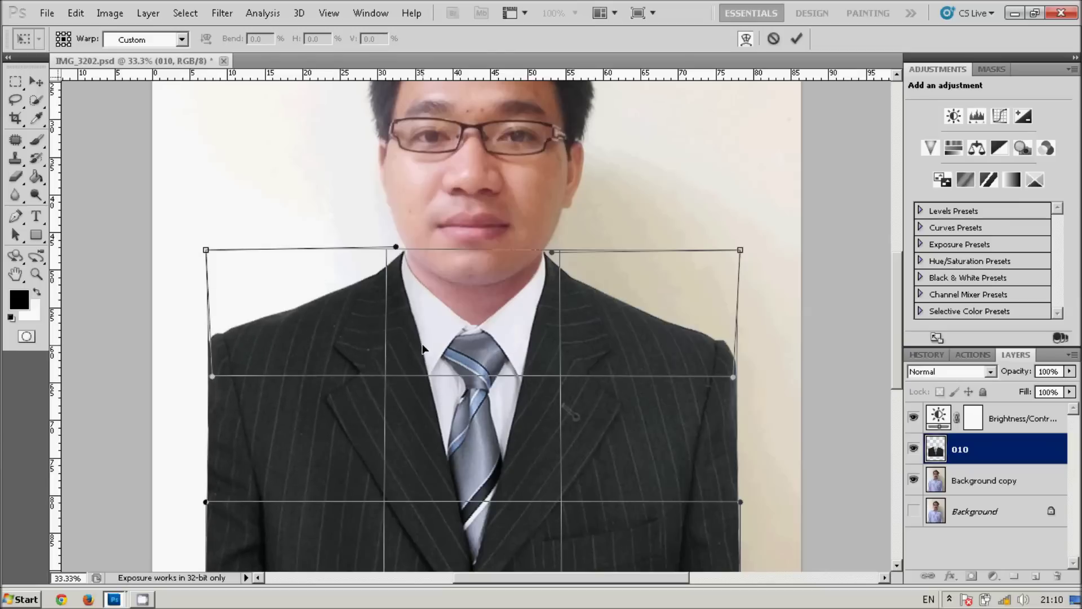
pyautogui.hotkey('ctrl', '-')
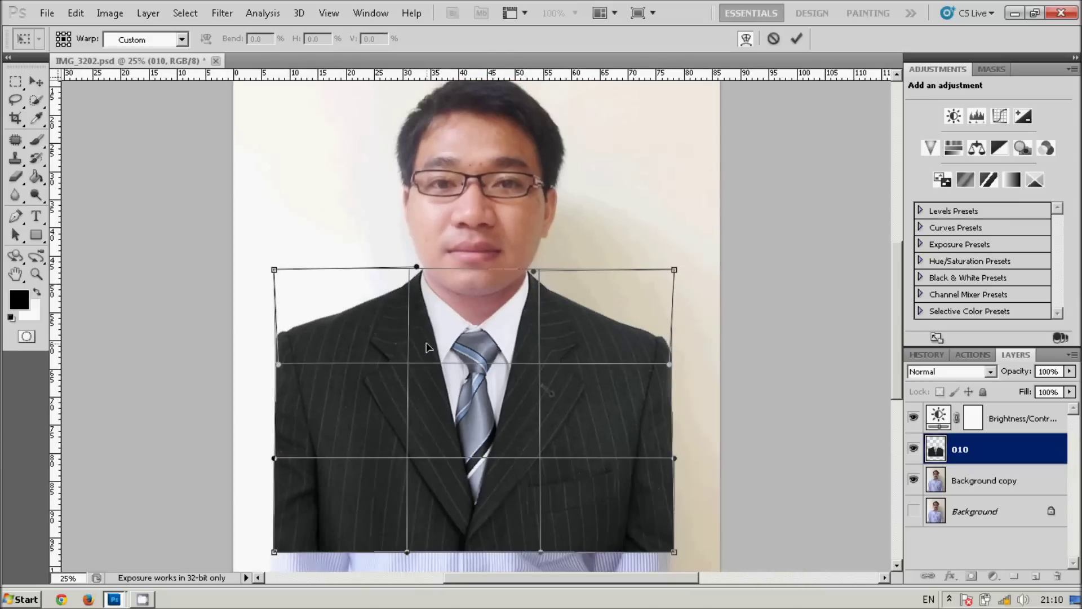
pyautogui.scroll(-2, 434, 352)
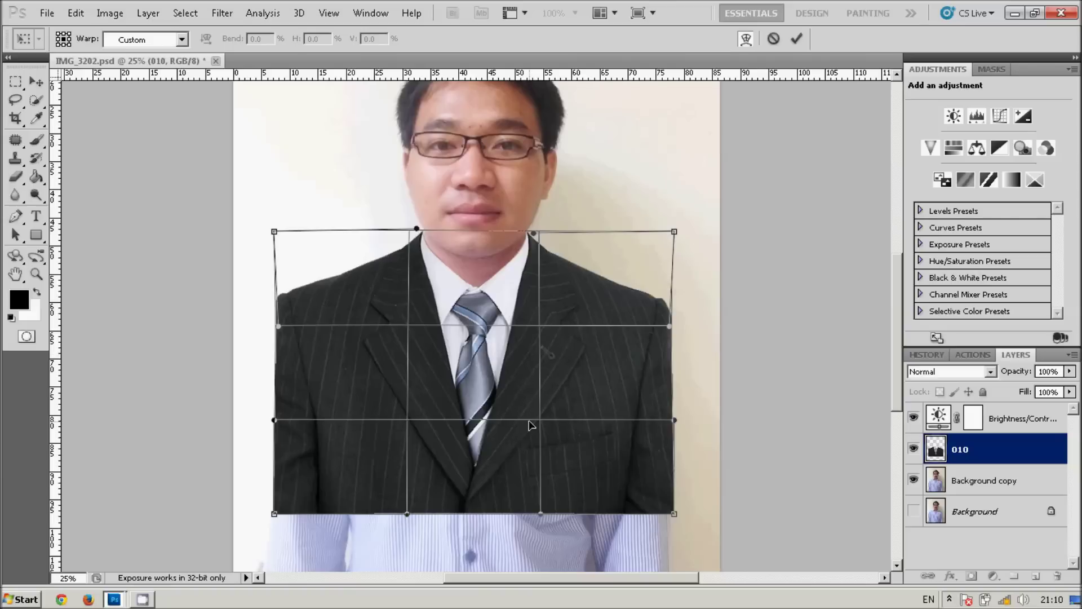
pyautogui.press('Return')
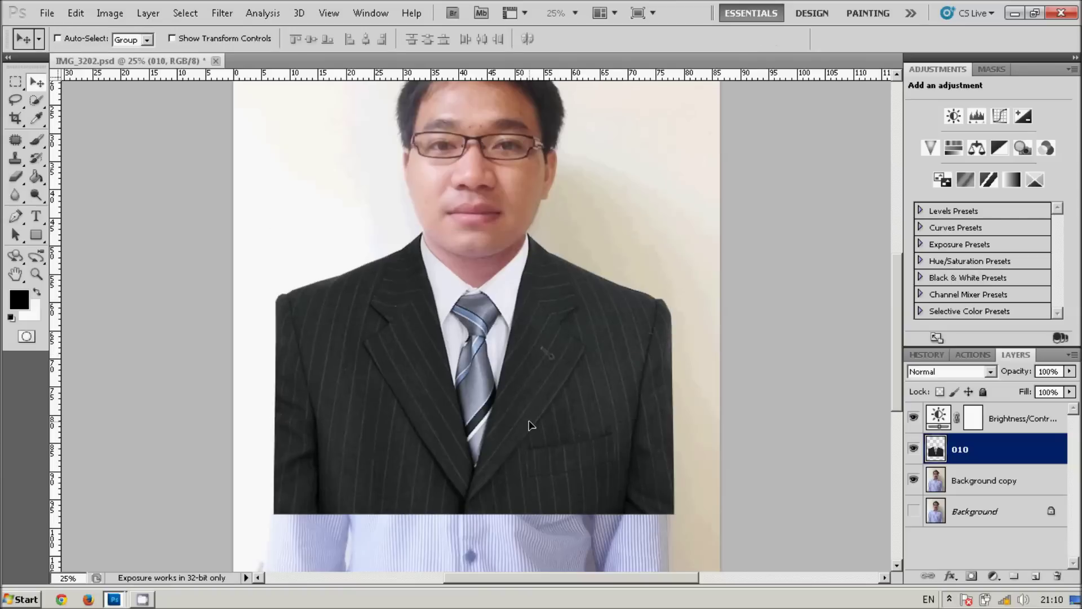
# - Zoom out to the whole photo, save the document, and show the Actions panel
pyautogui.hotkey('ctrl', '-')
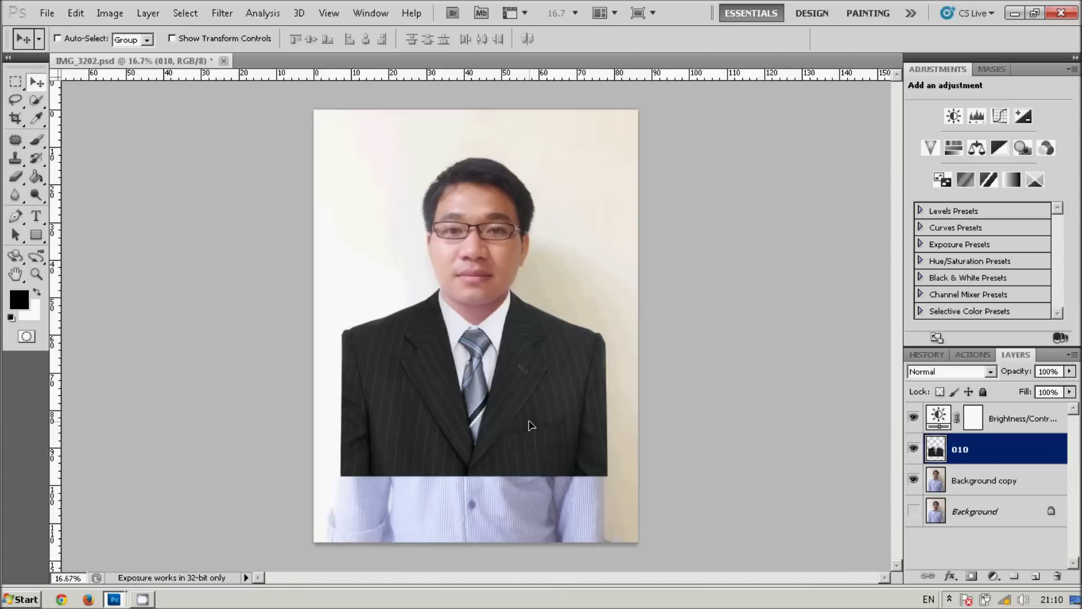
pyautogui.hotkey('ctrl', 's')
pyautogui.click(977, 354)
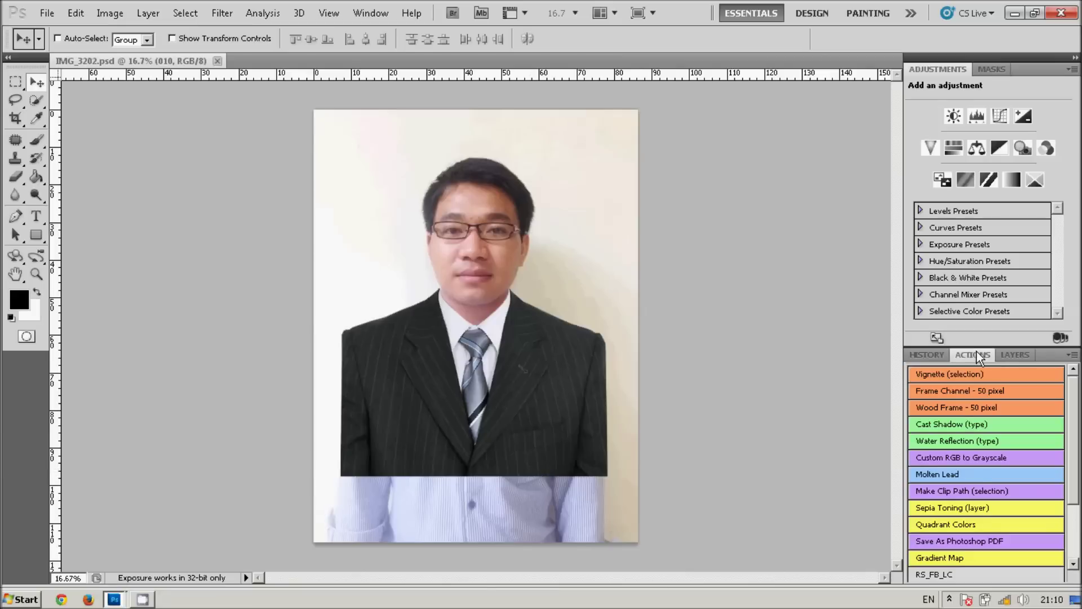
# - Float the Actions panel and turn Button Mode off to inspect the 4x6 actions, then back on
pyautogui.moveTo(976, 353); pyautogui.dragTo(685, 120)
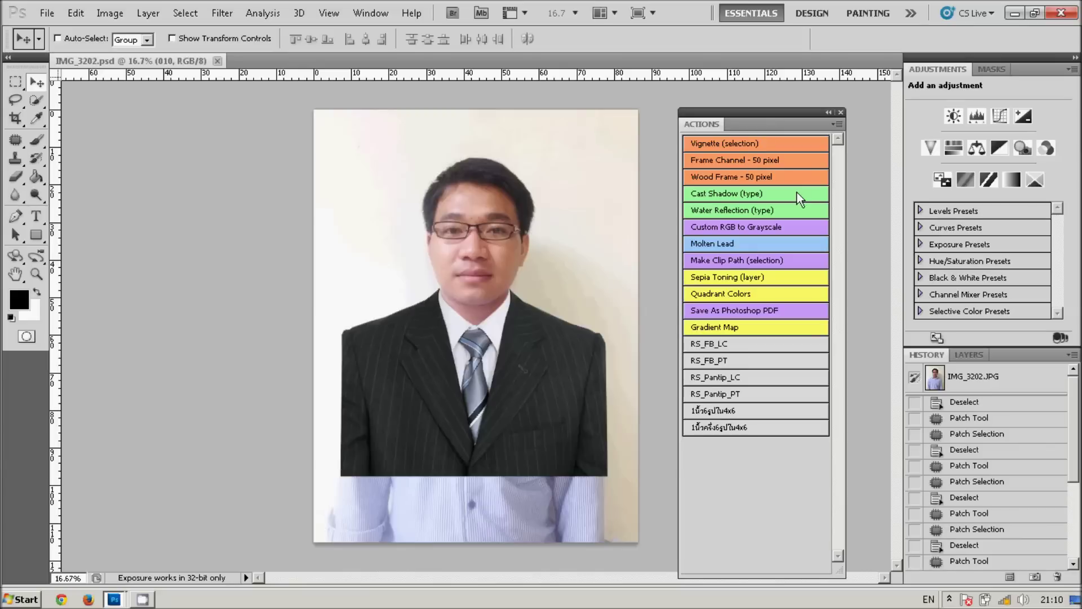
pyautogui.click(836, 125)
pyautogui.click(877, 135)
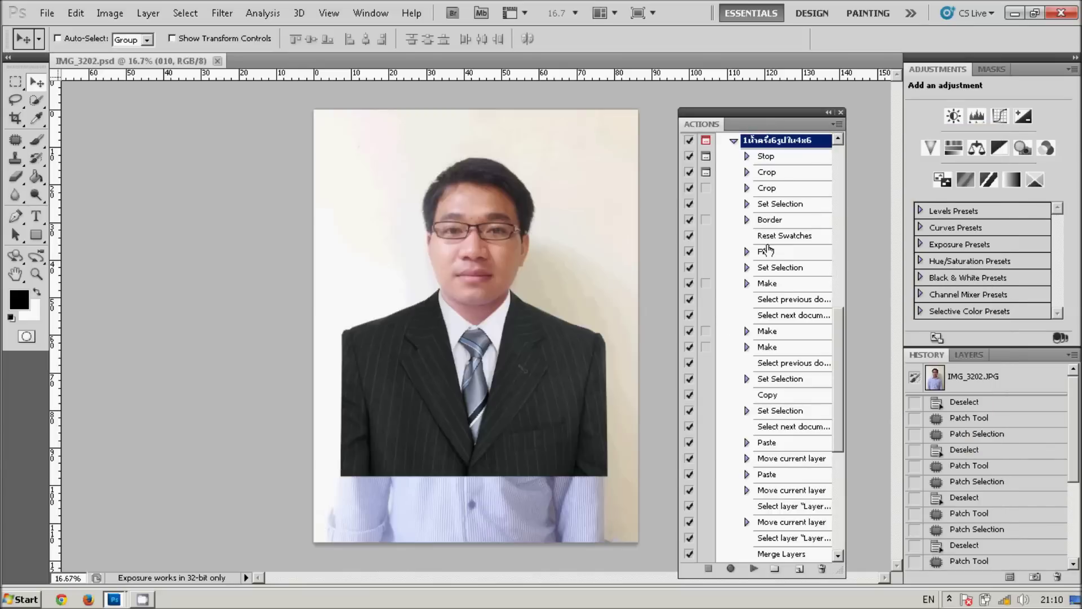
pyautogui.moveTo(786, 114); pyautogui.dragTo(790, 94)
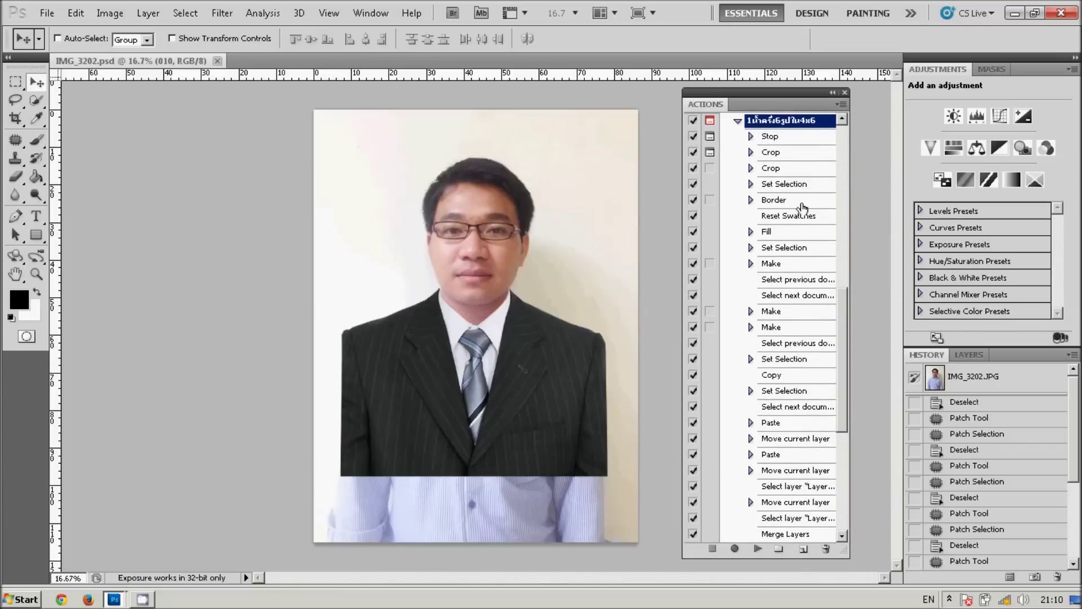
pyautogui.click(841, 104)
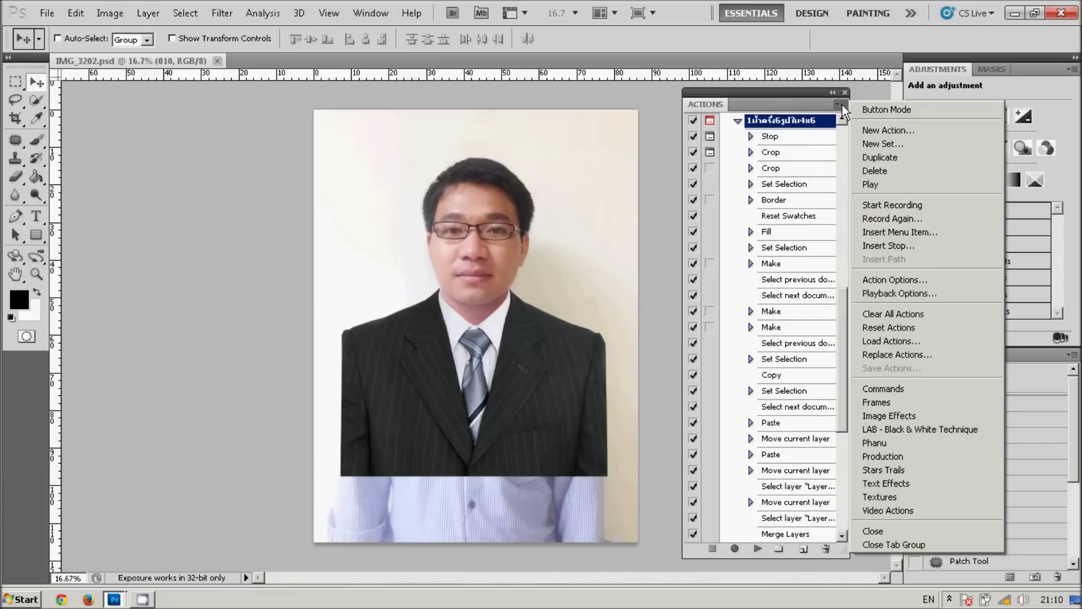
pyautogui.click(923, 111)
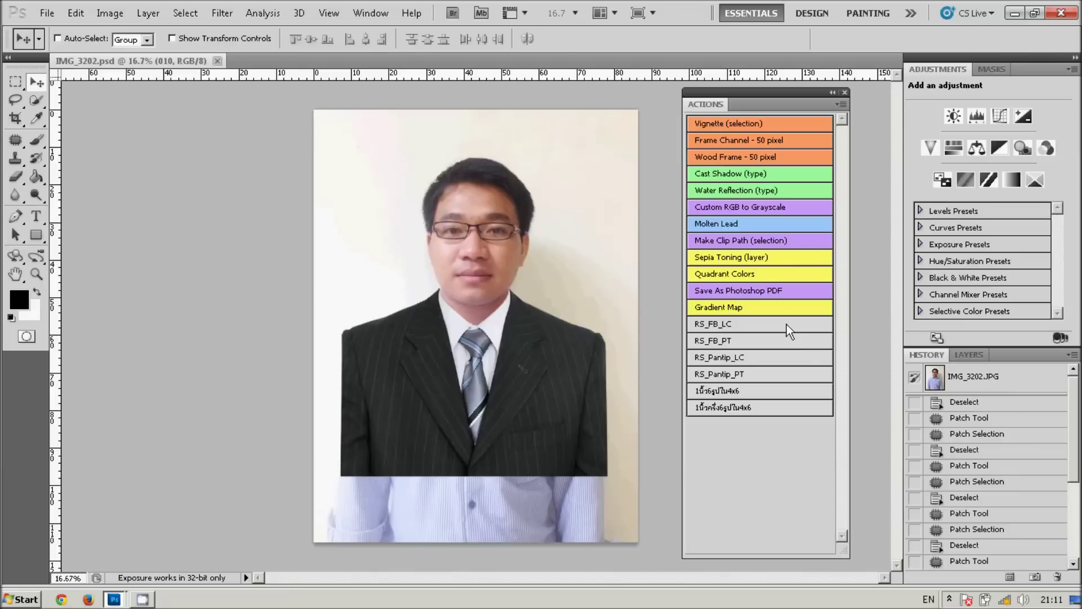
pyautogui.click(841, 106)
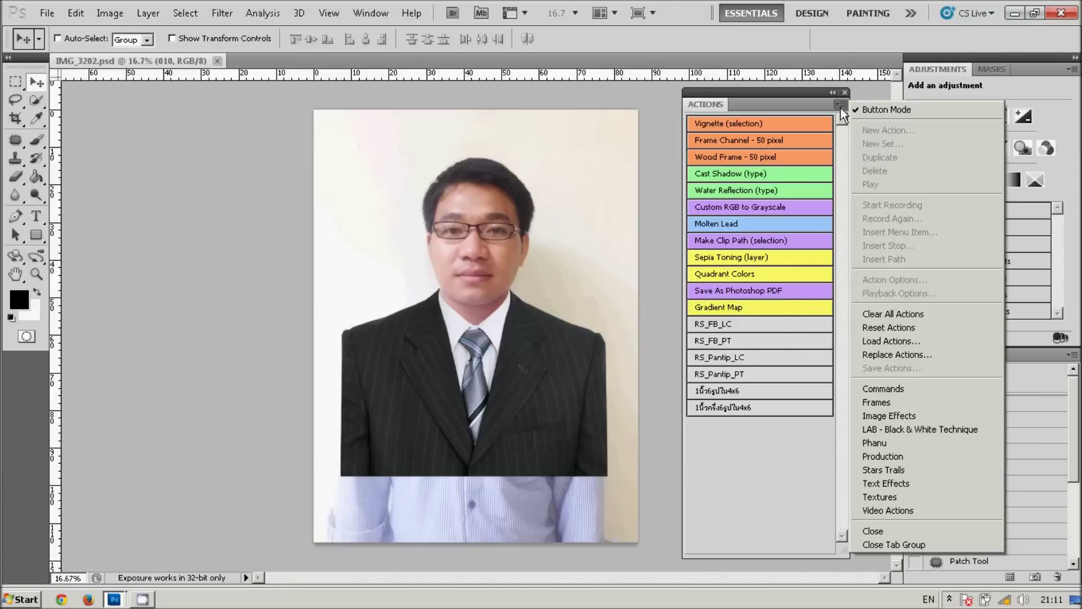
pyautogui.click(927, 341)
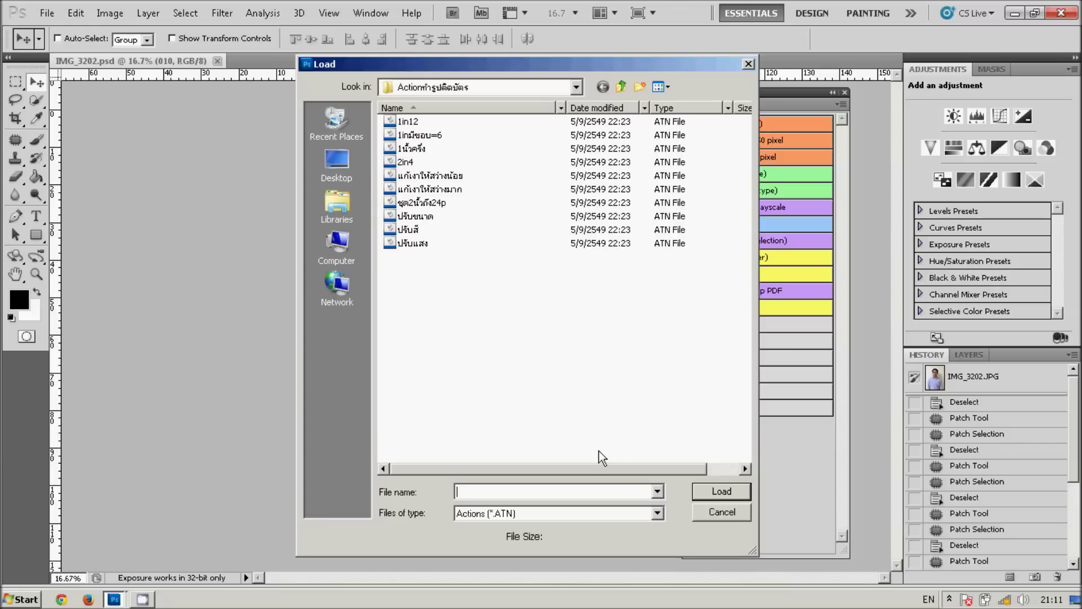
pyautogui.click(716, 511)
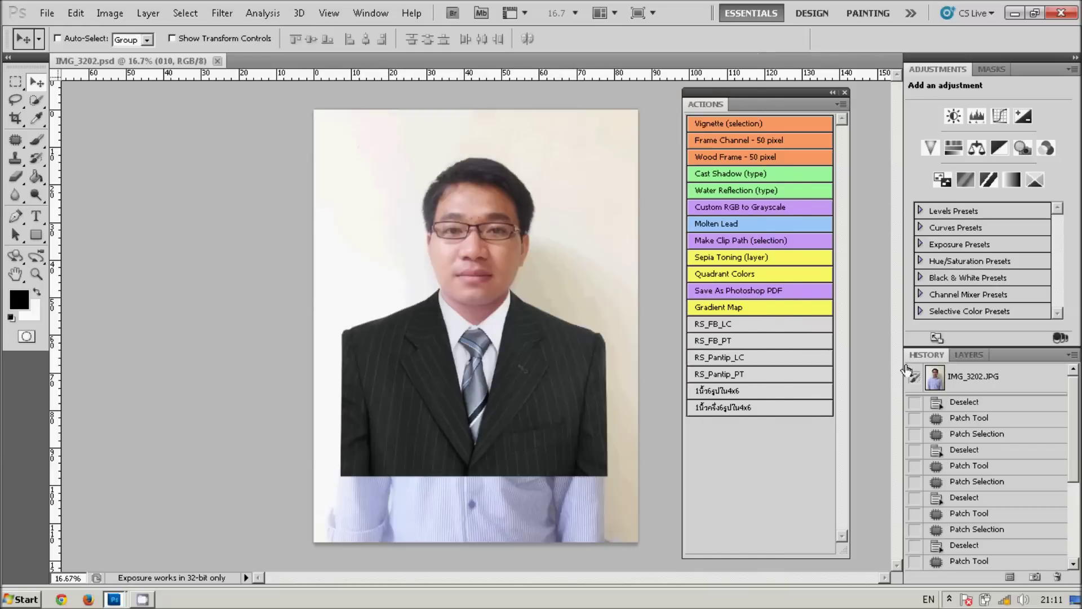
pyautogui.moveTo(766, 92); pyautogui.dragTo(772, 92)
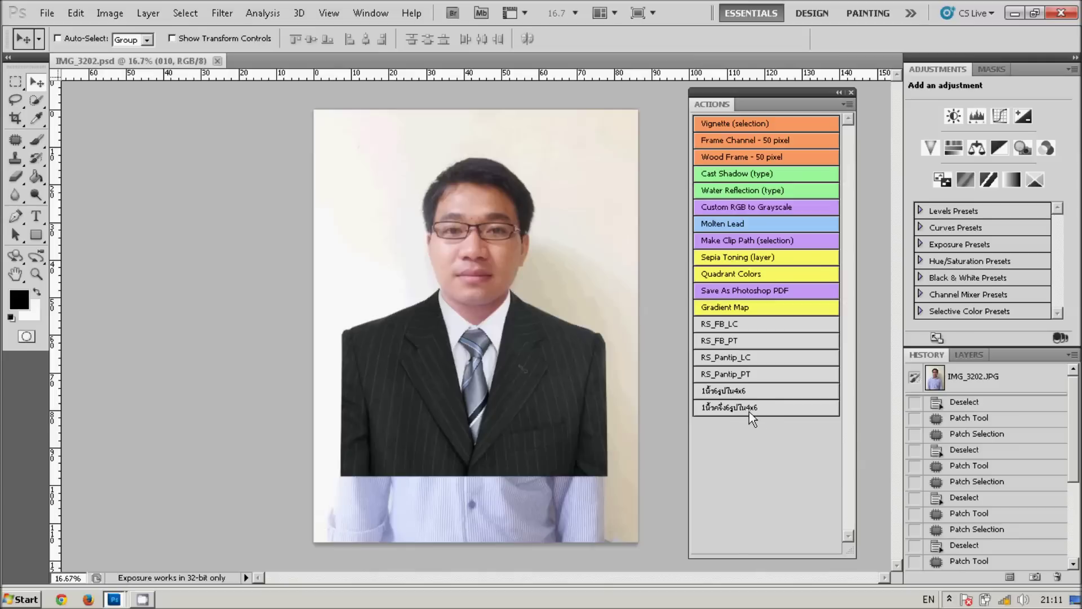
# - Merge the Background copy, 010 and Brightness/Contrast layers with Ctrl+E
pyautogui.click(969, 354)
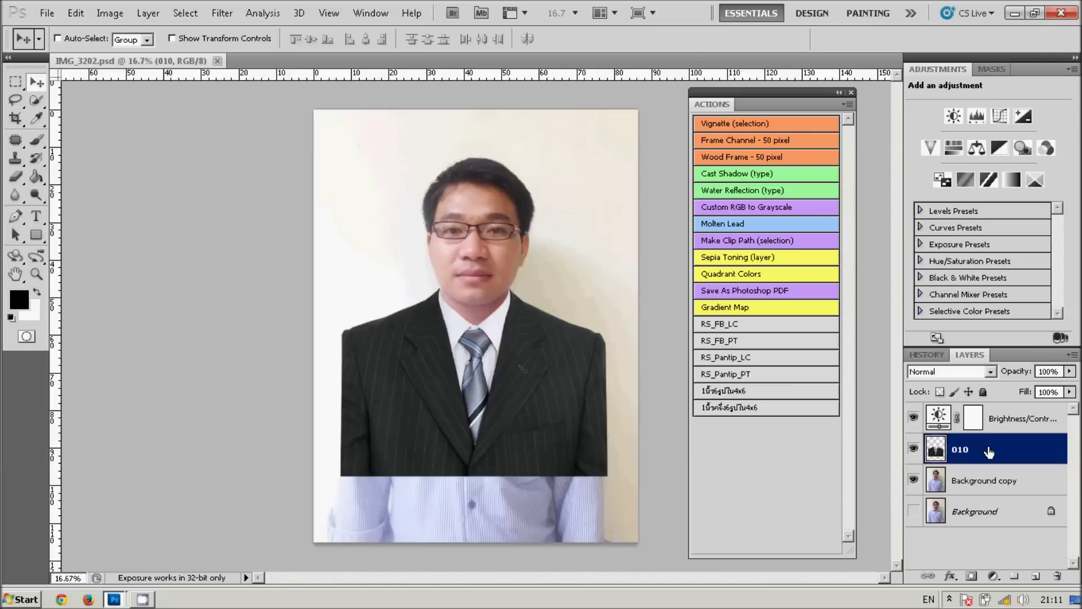
pyautogui.click(998, 488)
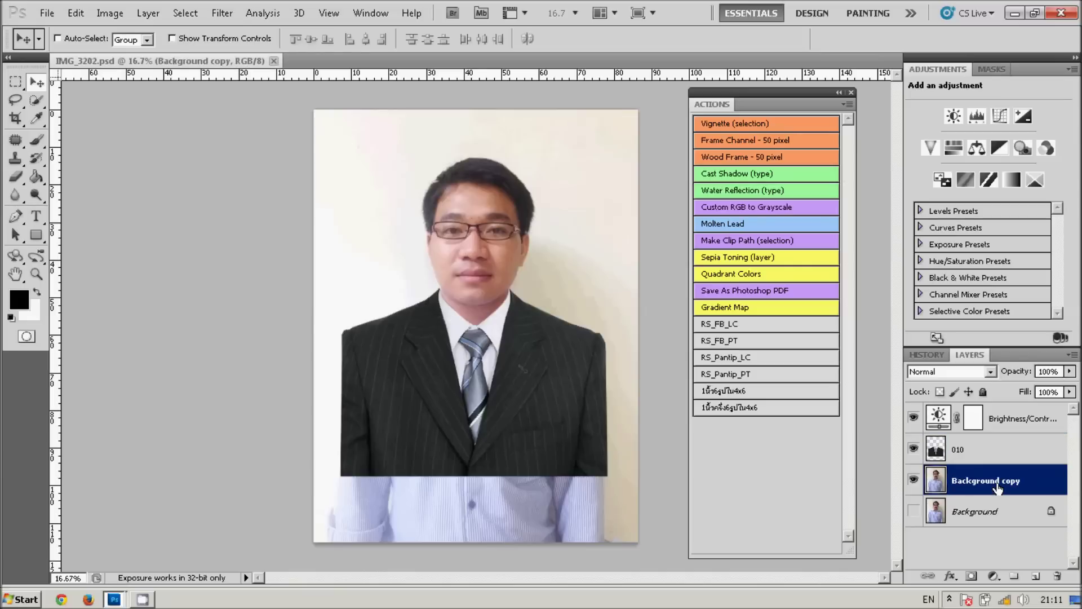
pyautogui.keyDown('shift'); pyautogui.click(986, 454); pyautogui.keyUp('shift')
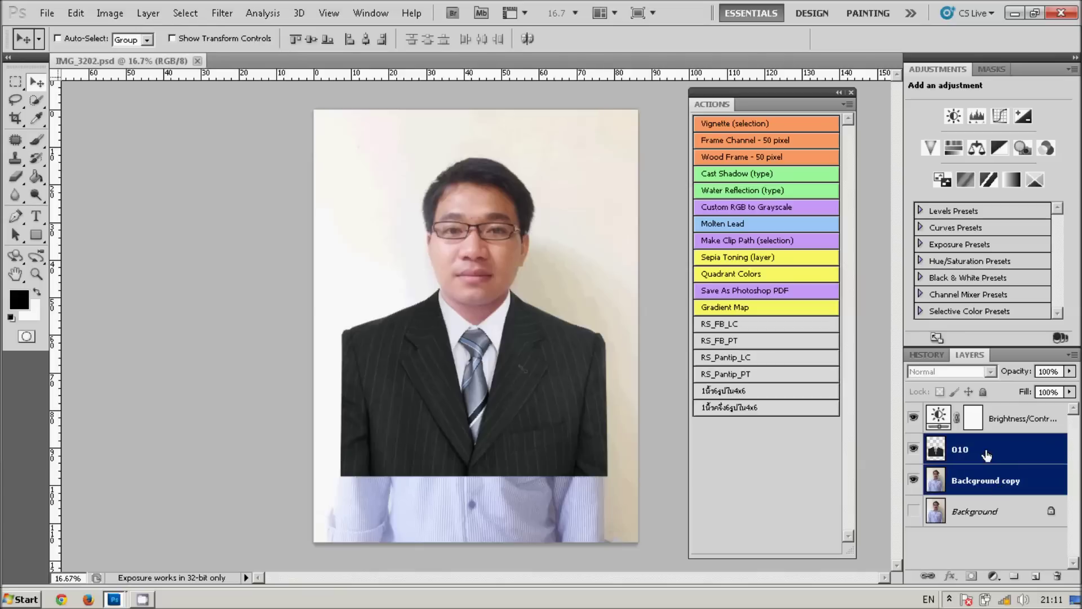
pyautogui.keyDown('shift'); pyautogui.click(1017, 421); pyautogui.keyUp('shift')
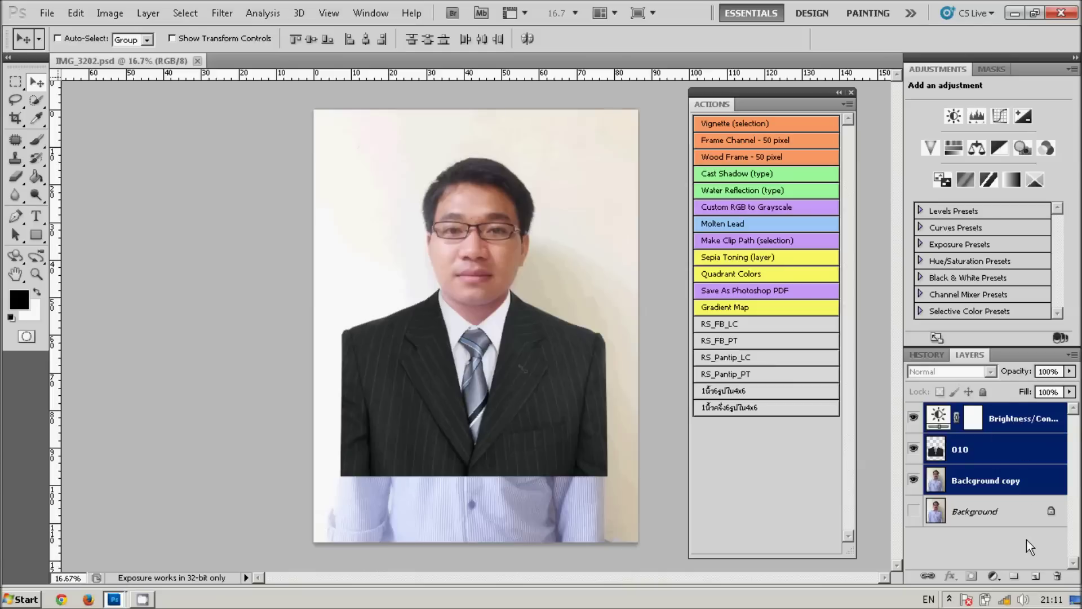
pyautogui.hotkey('ctrl', 'e')
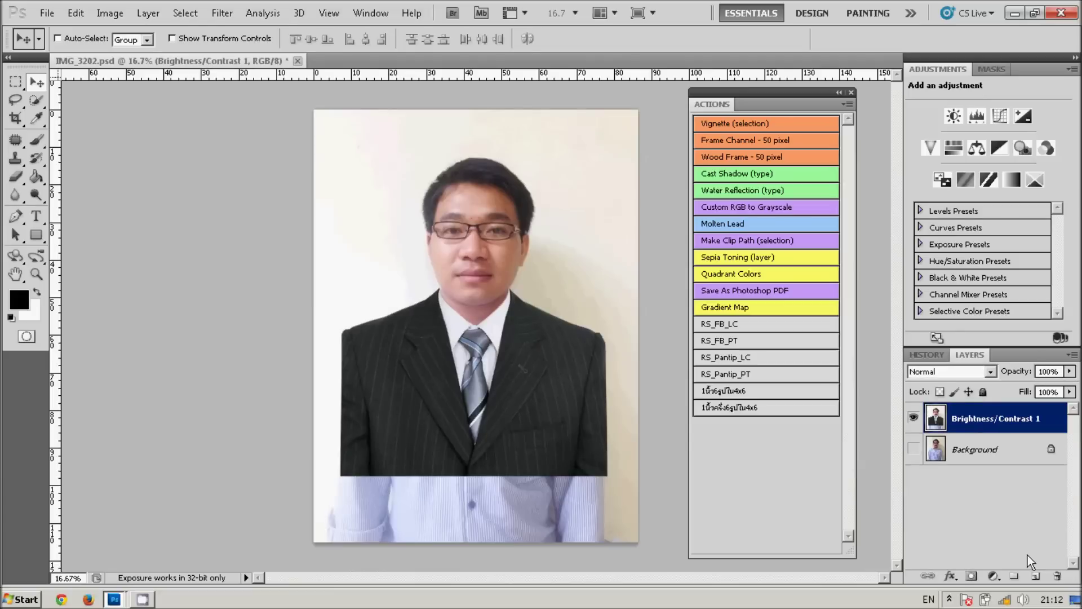
# - Float the Layers panel at the upper left and start the six-photo 4x6 sheet action
pyautogui.moveTo(970, 354)
pyautogui.mouseDown()
pyautogui.moveTo(202, 208)
pyautogui.moveTo(207, 221)
pyautogui.mouseUp()
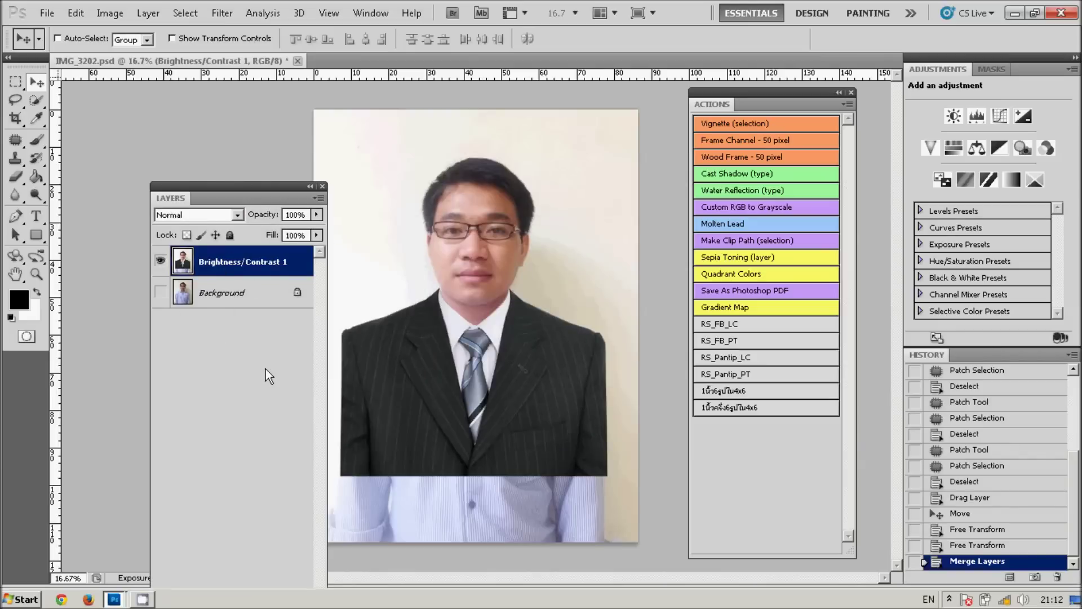
pyautogui.moveTo(265, 186); pyautogui.dragTo(192, 154)
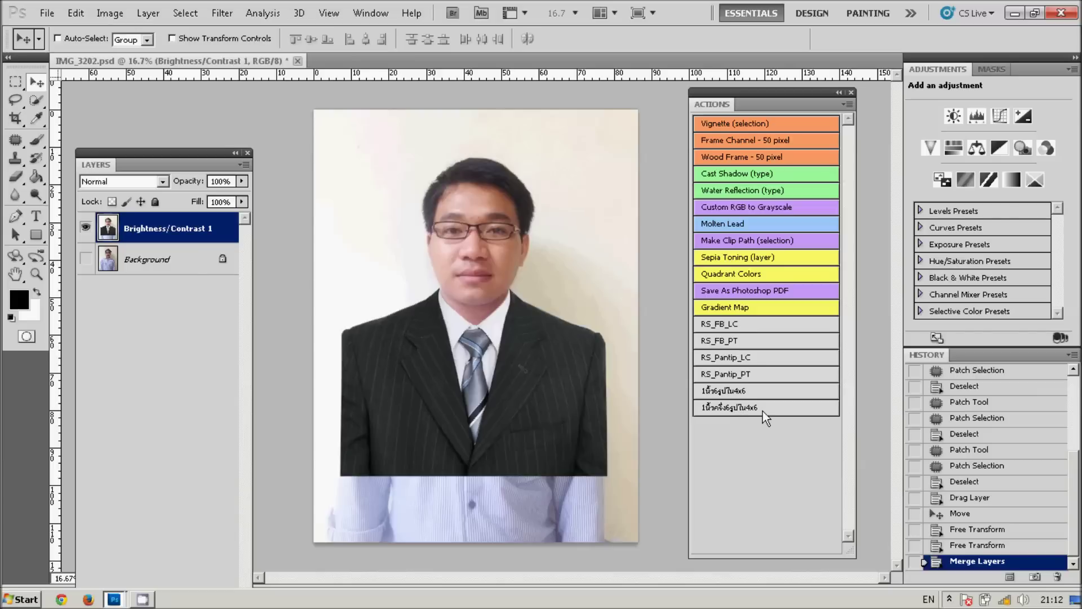
pyautogui.click(773, 410)
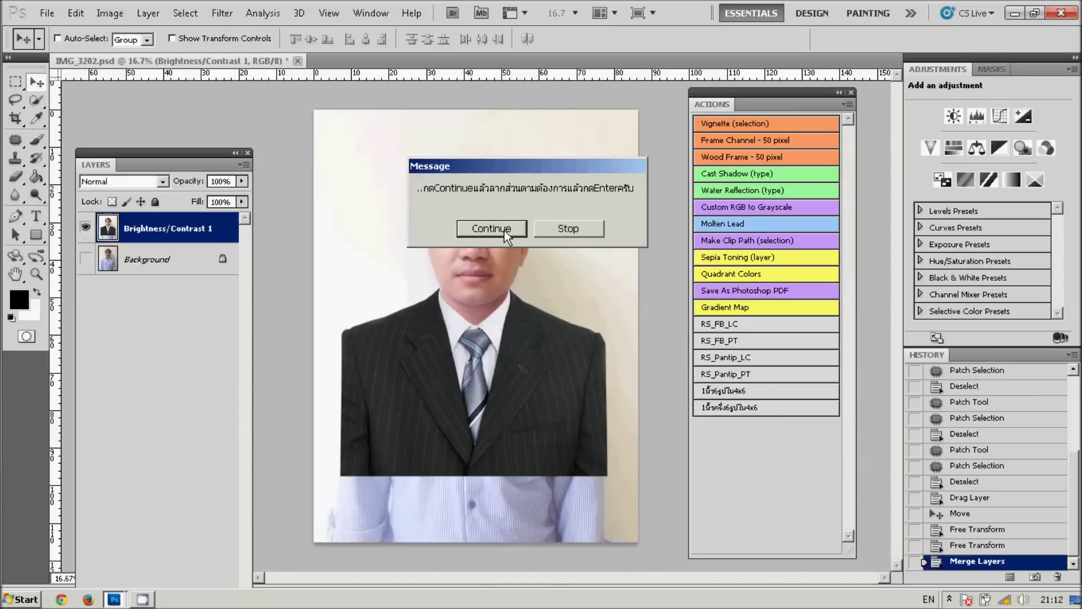
# - Continue the action and fit the crop frame around the man's head and suit, excluding the shirt
pyautogui.click(504, 231)
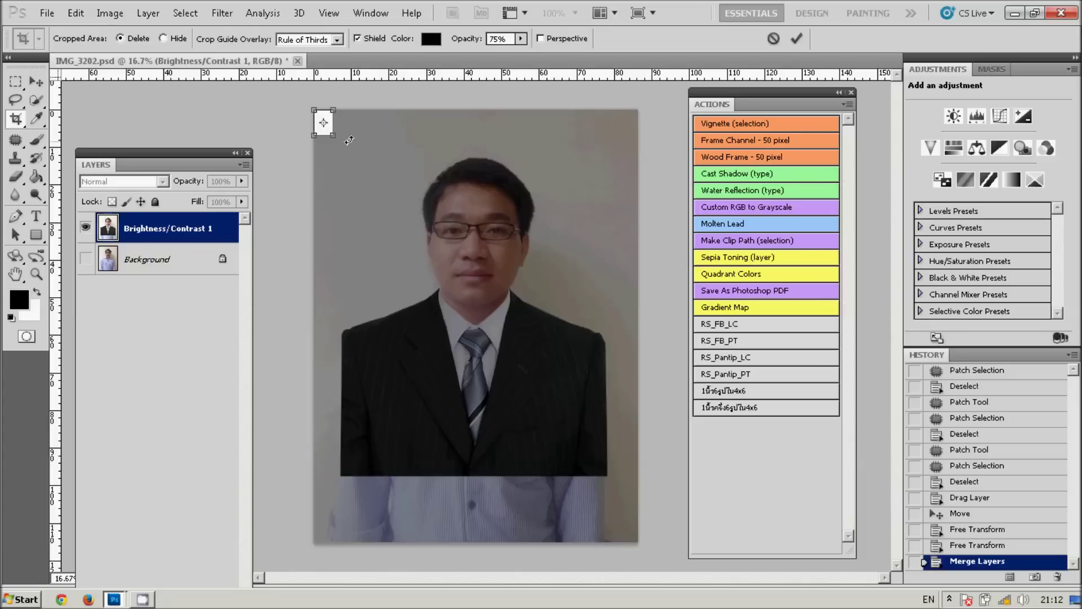
pyautogui.moveTo(332, 135)
pyautogui.mouseDown()
pyautogui.moveTo(484, 312)
pyautogui.moveTo(486, 339)
pyautogui.mouseUp()
pyautogui.moveTo(398, 256); pyautogui.dragTo(453, 288)
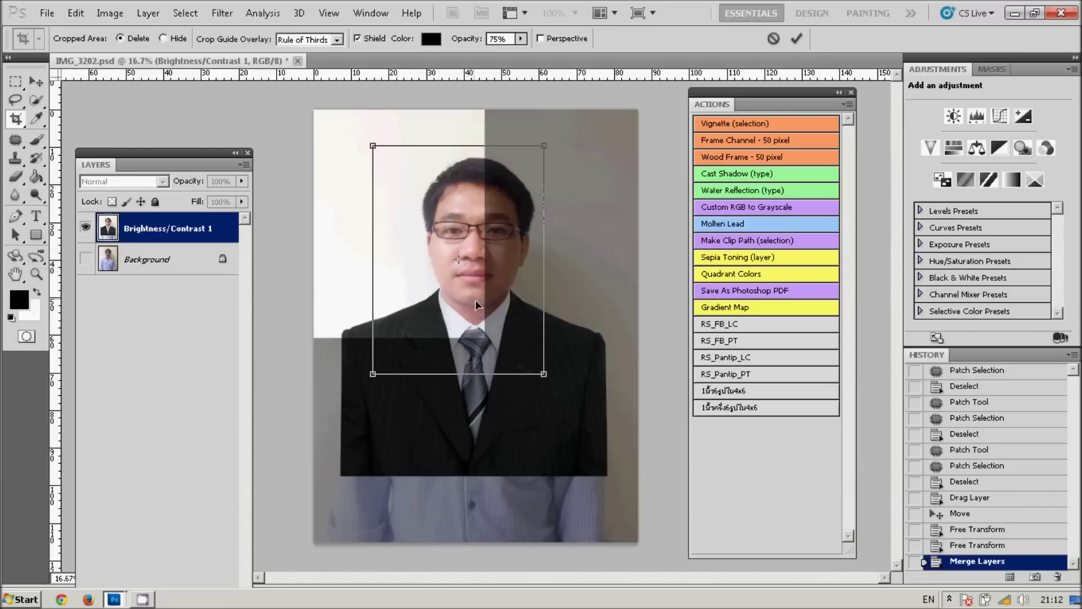
pyautogui.moveTo(541, 370)
pyautogui.mouseDown()
pyautogui.moveTo(586, 430)
pyautogui.moveTo(531, 416)
pyautogui.moveTo(590, 452)
pyautogui.mouseUp()
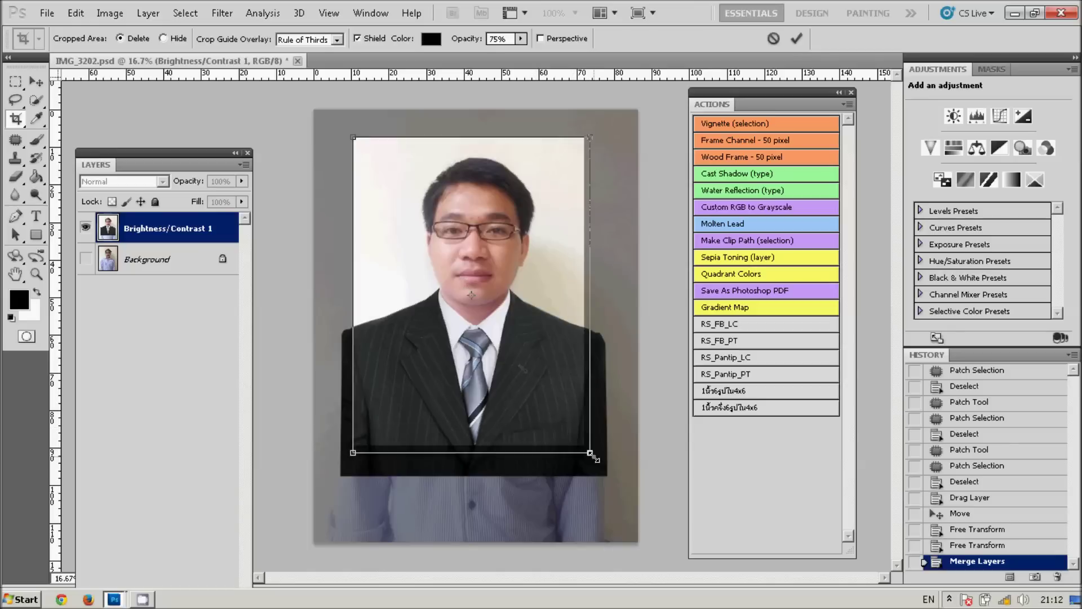
pyautogui.hotkey('shift', 'Down')
pyautogui.hotkey('shift', 'Down')
pyautogui.hotkey('shift', 'Down')
pyautogui.hotkey('shift', 'Down')
pyautogui.hotkey('shift', 'Down')
pyautogui.hotkey('shift', 'Right')
pyautogui.hotkey('shift', 'Right')
pyautogui.press('Down')
pyautogui.press('Down')
pyautogui.press('Down')
pyautogui.press('Down')
pyautogui.press('Down')
pyautogui.press('Down')
pyautogui.press('Down')
pyautogui.press('Down')
pyautogui.press('Down')
pyautogui.press('Down')
pyautogui.press('Down')
pyautogui.press('Down')
pyautogui.press('Down')
pyautogui.press('Down')
pyautogui.press('Down')
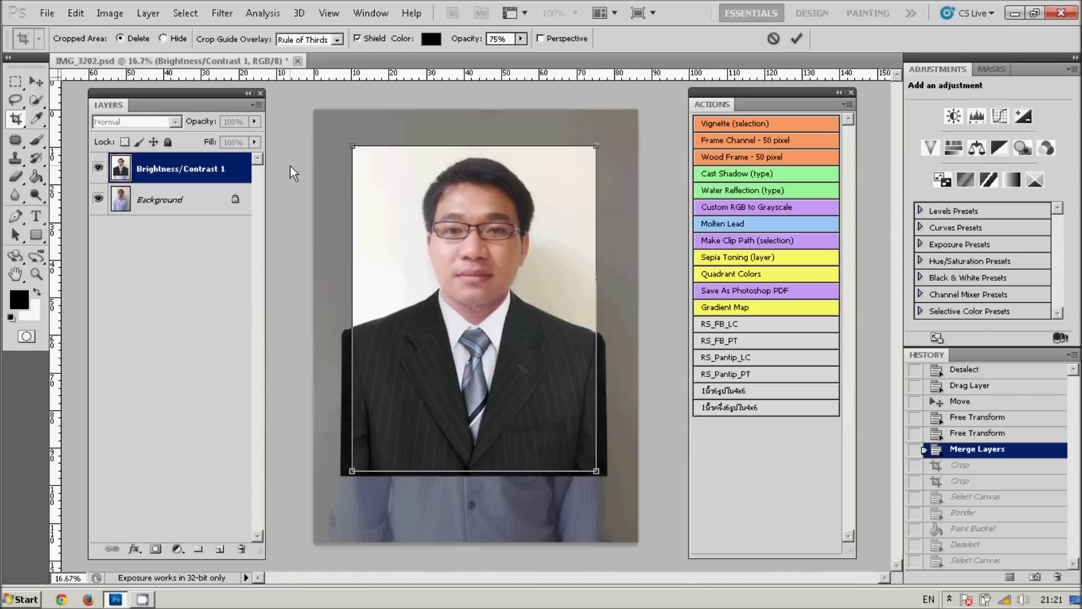
# - Commit the crop to build the six-photo sheet, then zoom and pan to check the grid
pyautogui.press('Return')
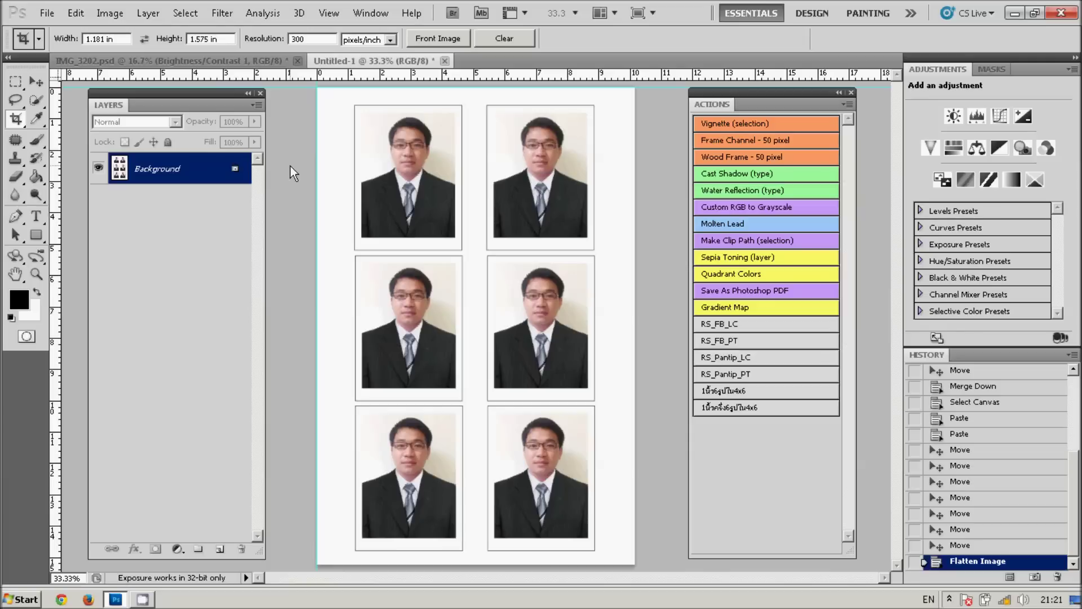
pyautogui.hotkey('ctrl', '+')
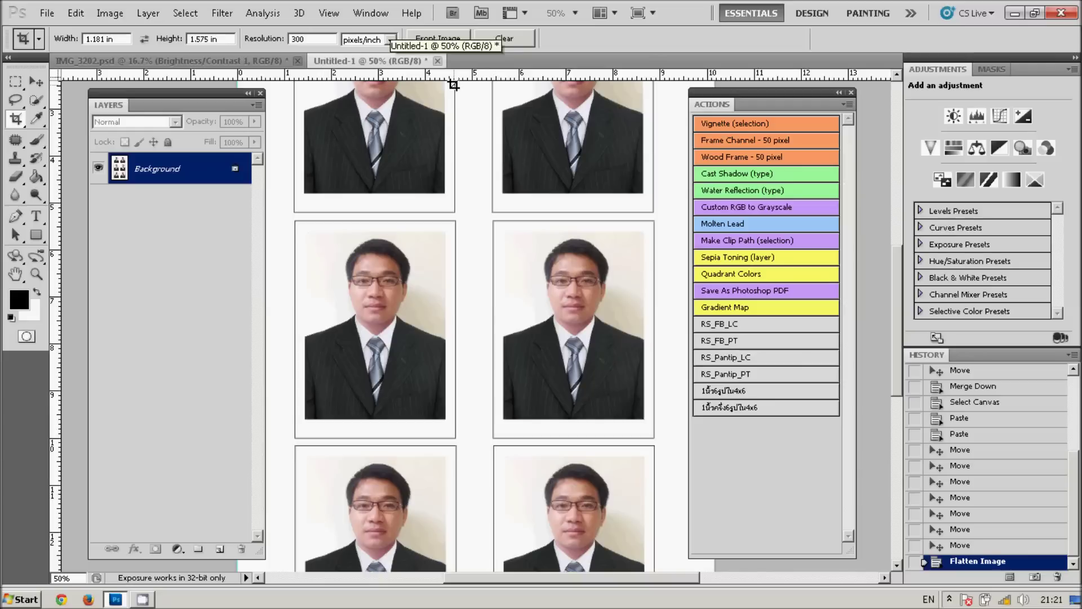
pyautogui.moveTo(445, 345)
pyautogui.mouseDown()
pyautogui.moveTo(504, 287)
pyautogui.moveTo(481, 286)
pyautogui.mouseUp()
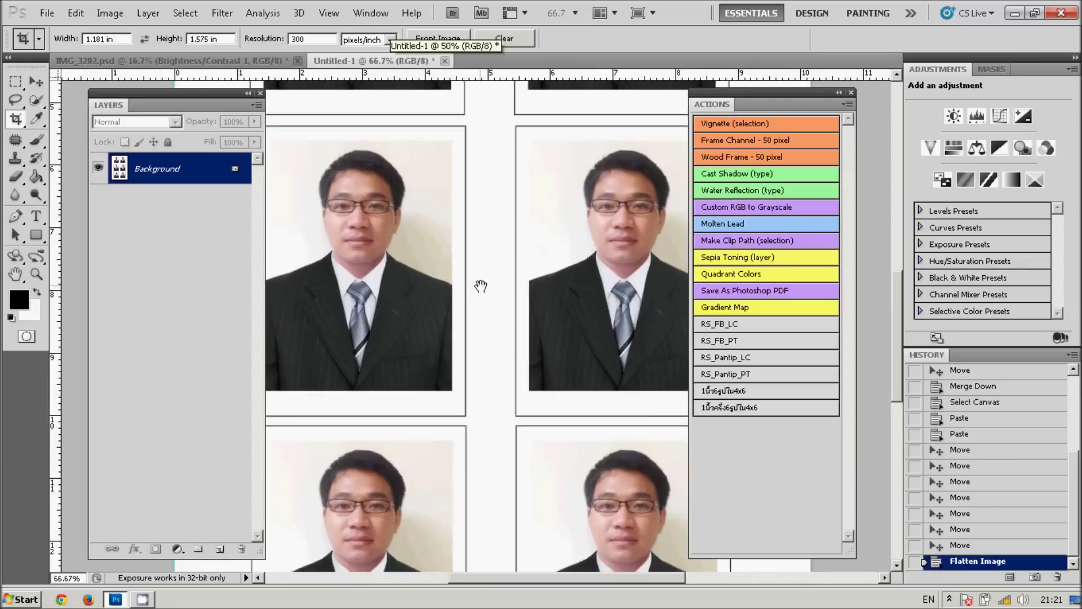
pyautogui.scroll(-1, 481, 287)
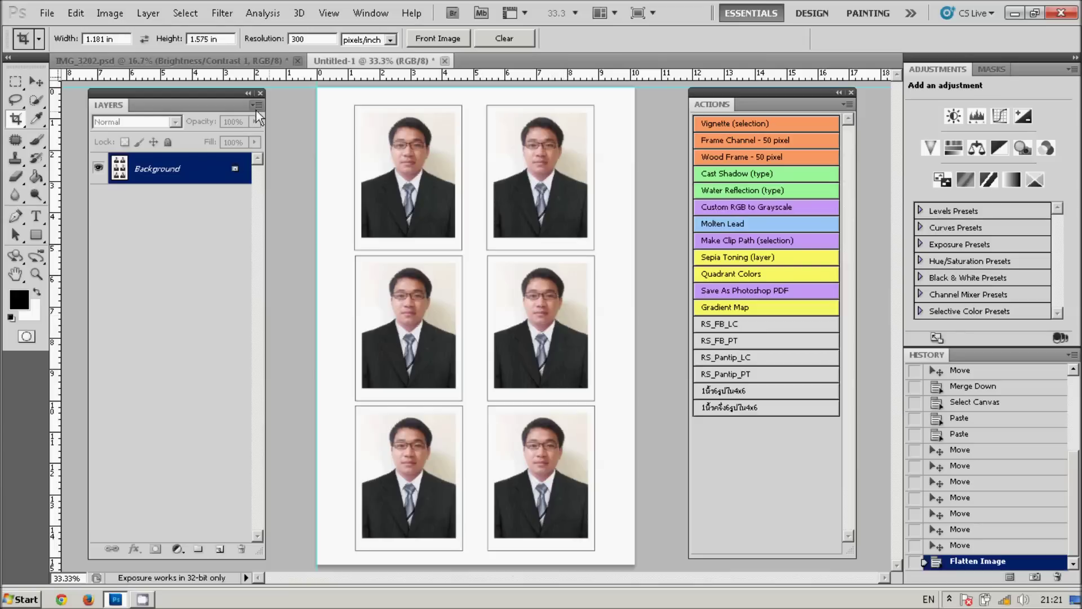
# - Crop the sheet with the 'Crop 4 inch x 6 inch 300 ppi' preset
pyautogui.rightClick(17, 120)
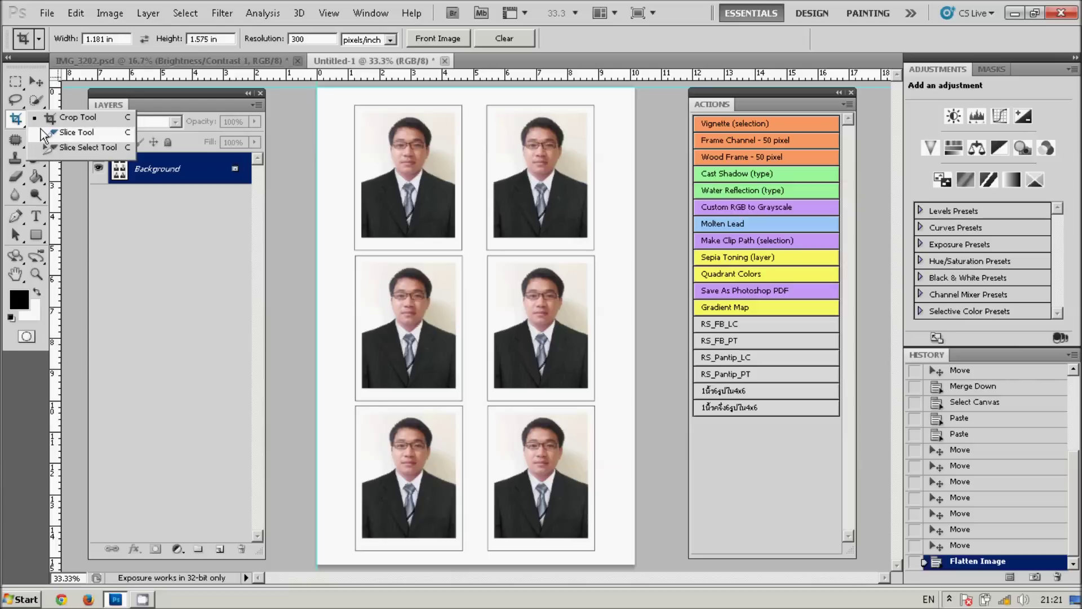
pyautogui.click(101, 120)
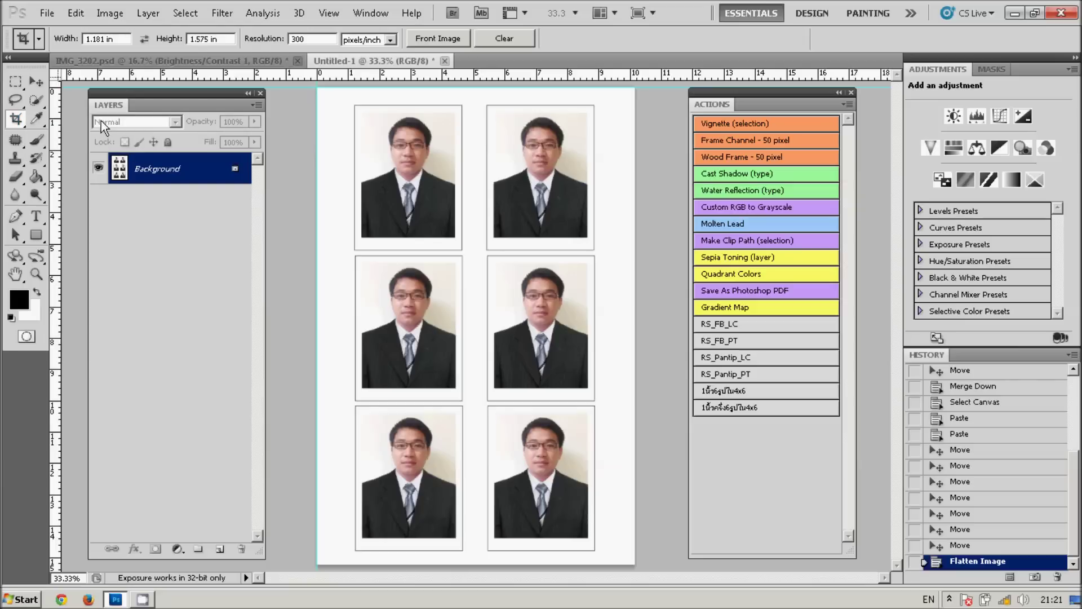
pyautogui.click(38, 39)
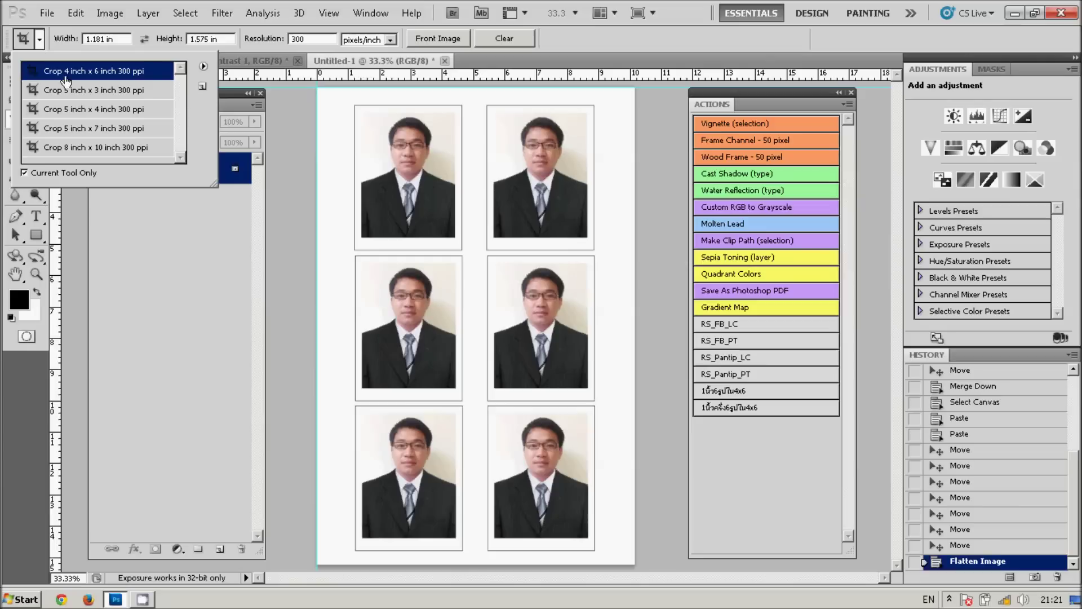
pyautogui.click(97, 73)
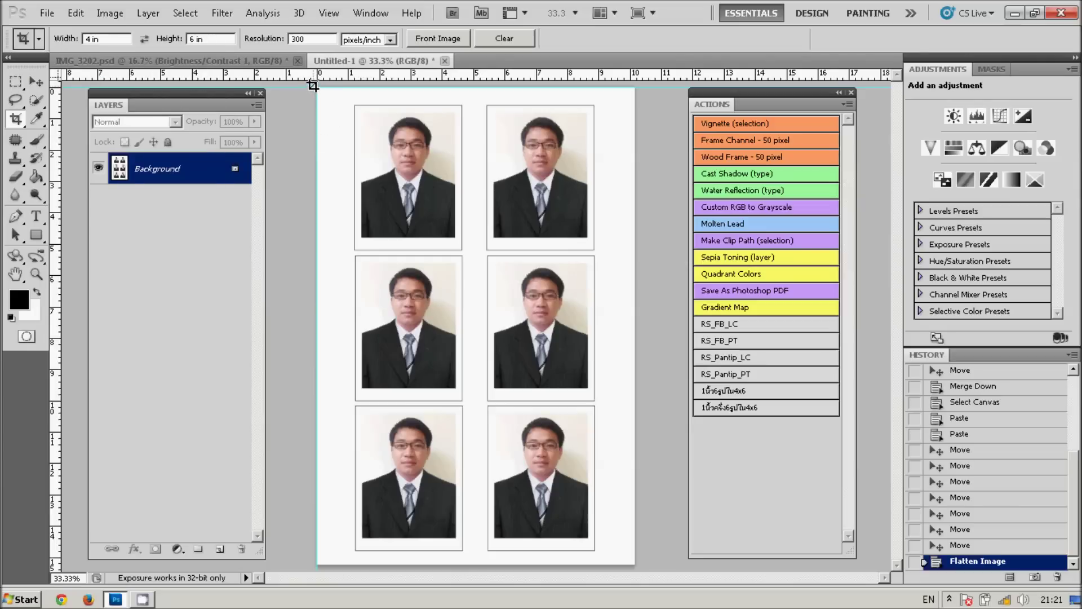
pyautogui.moveTo(317, 88); pyautogui.dragTo(635, 564)
pyautogui.press('Return')
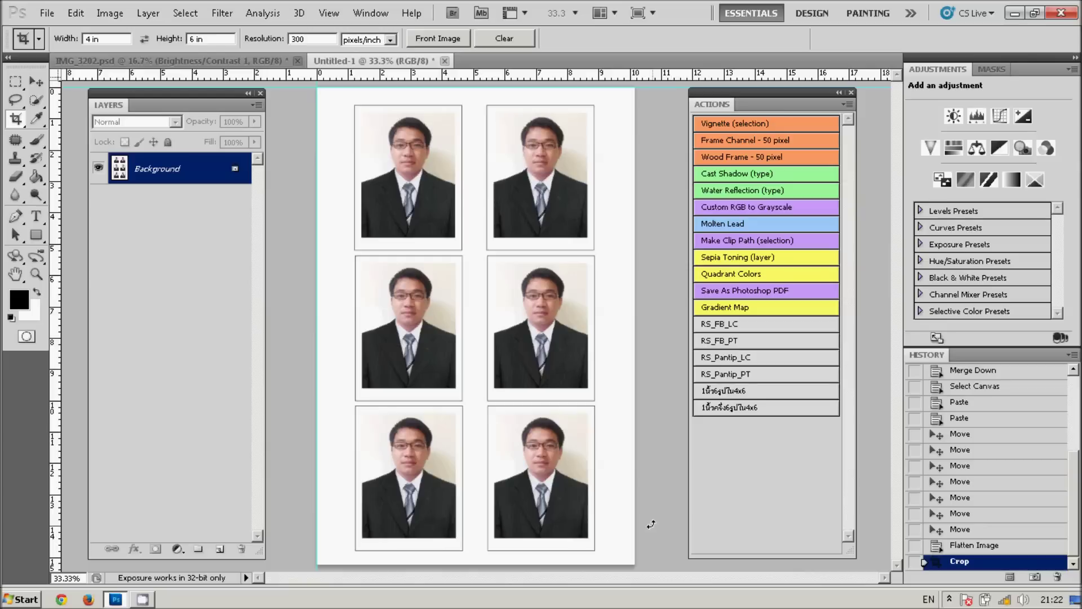
# - Collapse the Layers and Actions panels to stacked icons and zoom in on the photos
pyautogui.hotkey('ctrl', '+')
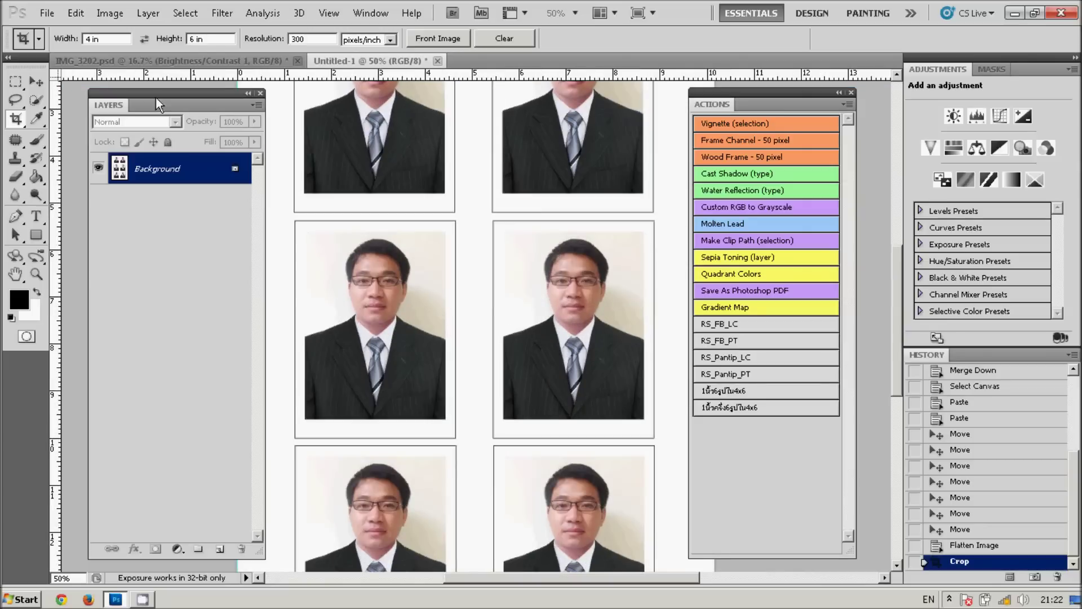
pyautogui.click(248, 93)
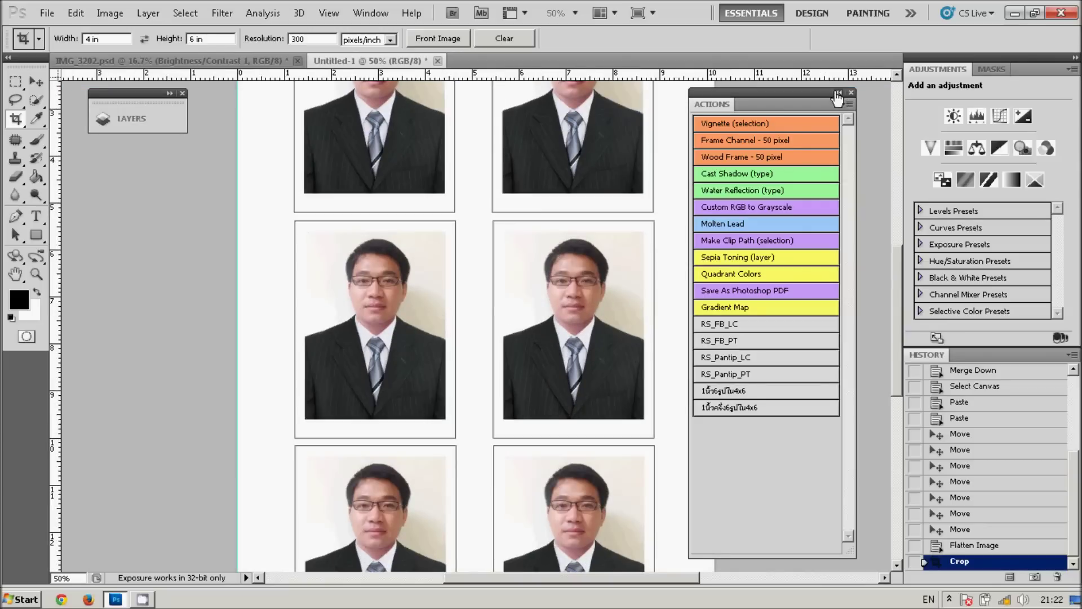
pyautogui.doubleClick(742, 92)
pyautogui.moveTo(741, 89); pyautogui.dragTo(810, 100)
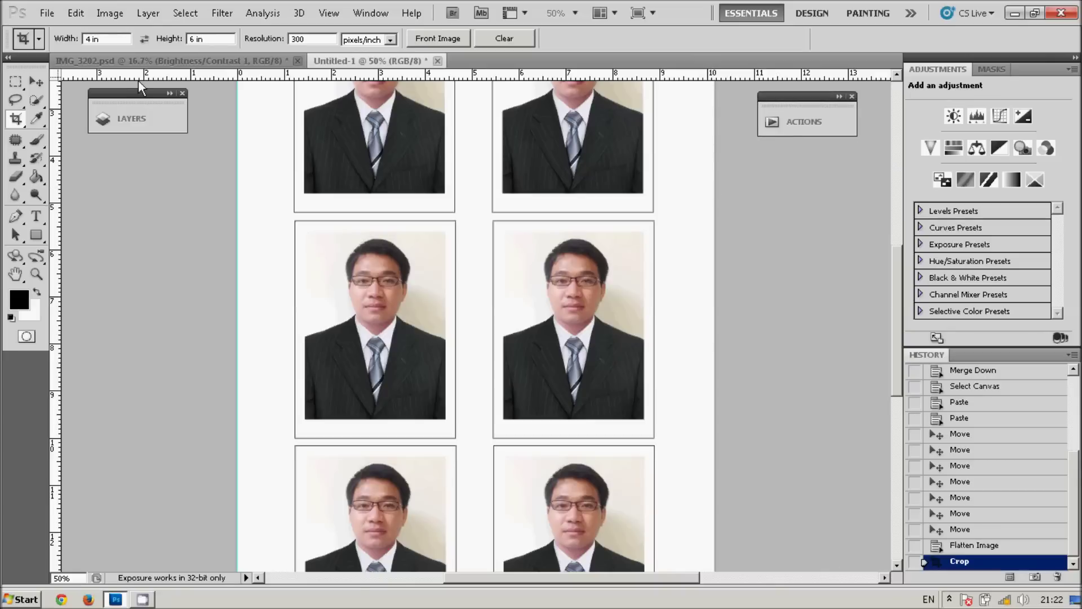
pyautogui.moveTo(141, 93); pyautogui.dragTo(809, 179)
pyautogui.moveTo(570, 219); pyautogui.dragTo(576, 366)
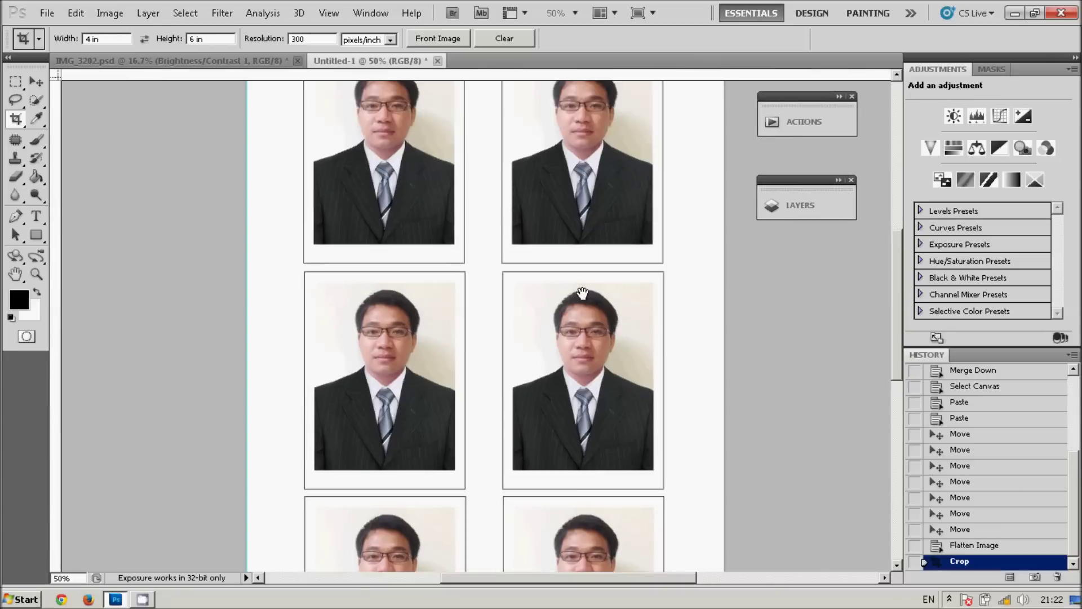
pyautogui.hotkey('ctrl', '+')
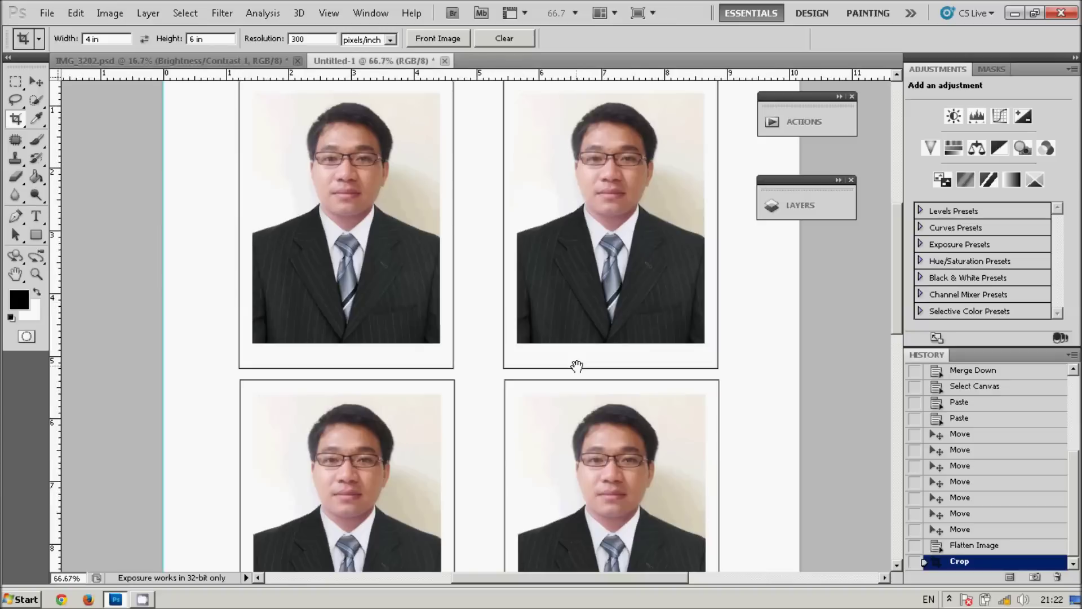
pyautogui.scroll(2, 484, 307)
pyautogui.hotkey('ctrl', 'r')
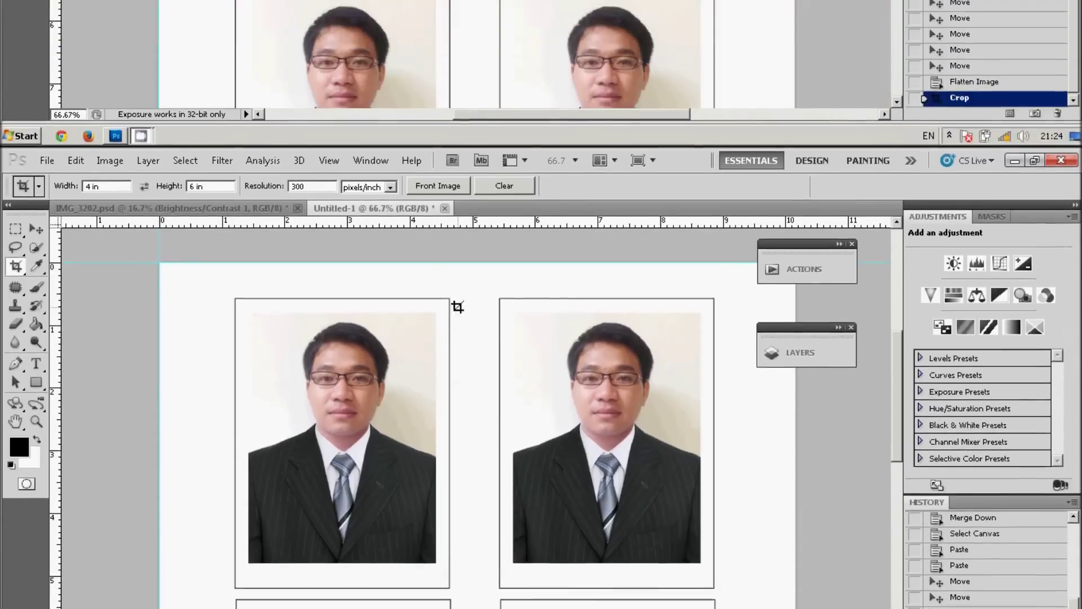
pyautogui.press('v')
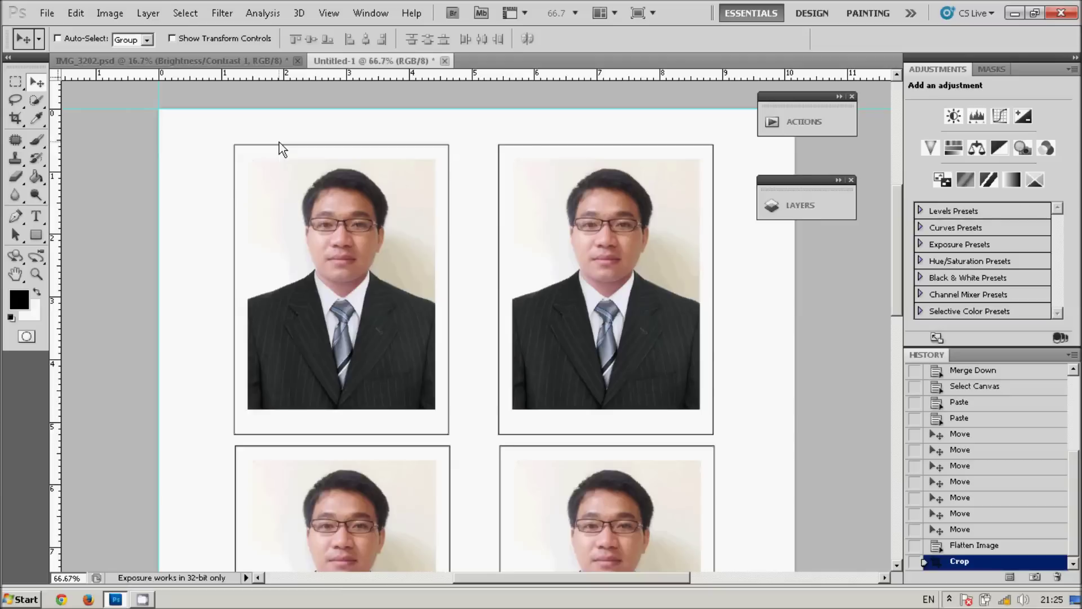
pyautogui.hotkey('ctrl', '-')
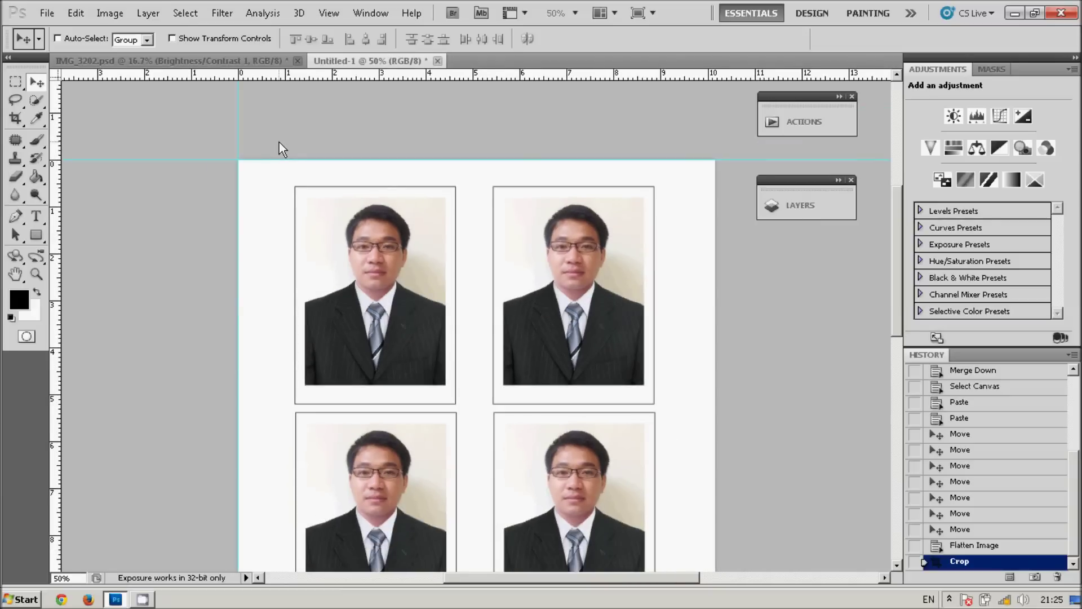
pyautogui.hotkey('ctrl', '-')
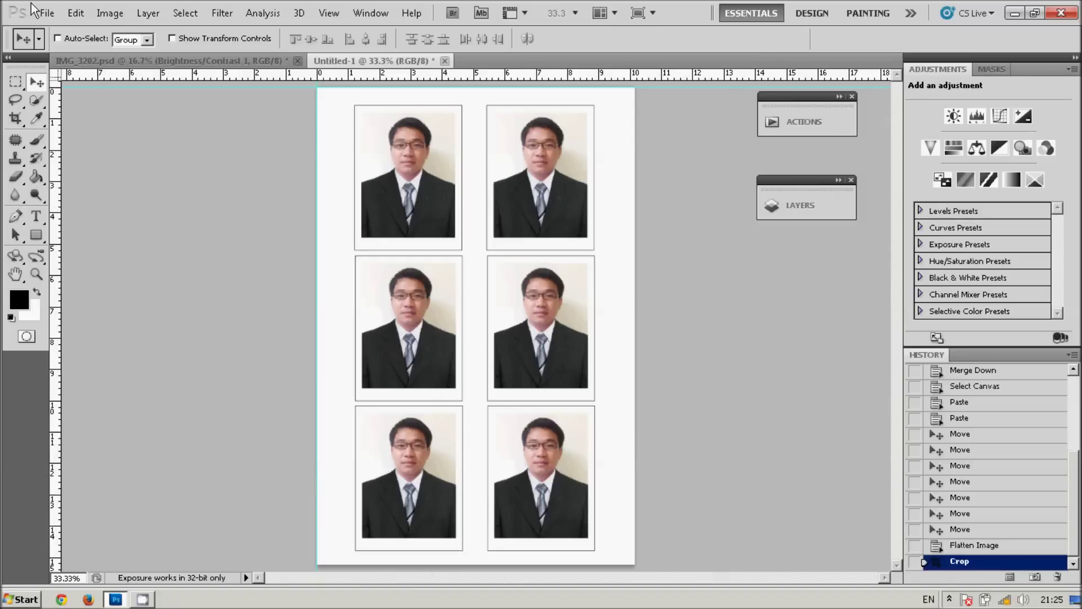
# - Save the sheet as JPEG '4x6' at maximum quality 12
pyautogui.click(47, 13)
pyautogui.click(135, 231)
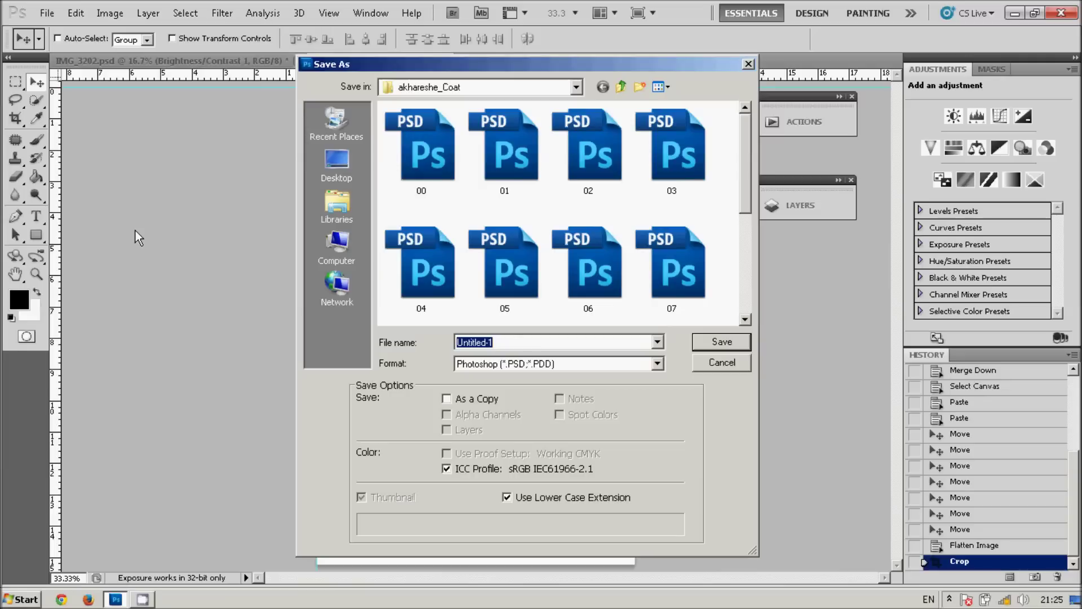
pyautogui.click(542, 364)
pyautogui.click(501, 471)
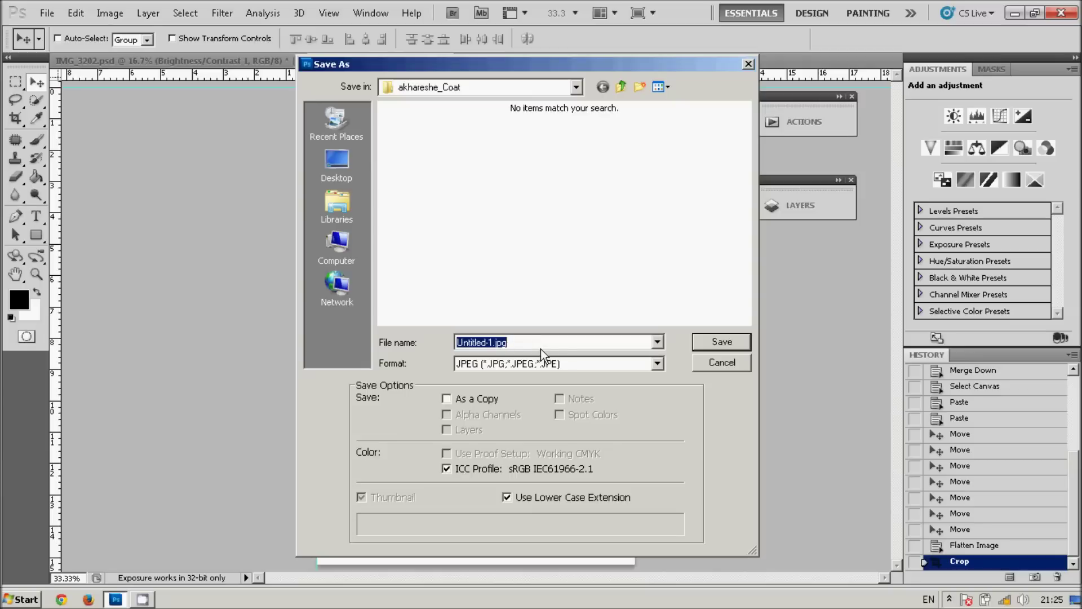
pyautogui.write('4x6')
pyautogui.press('Return')
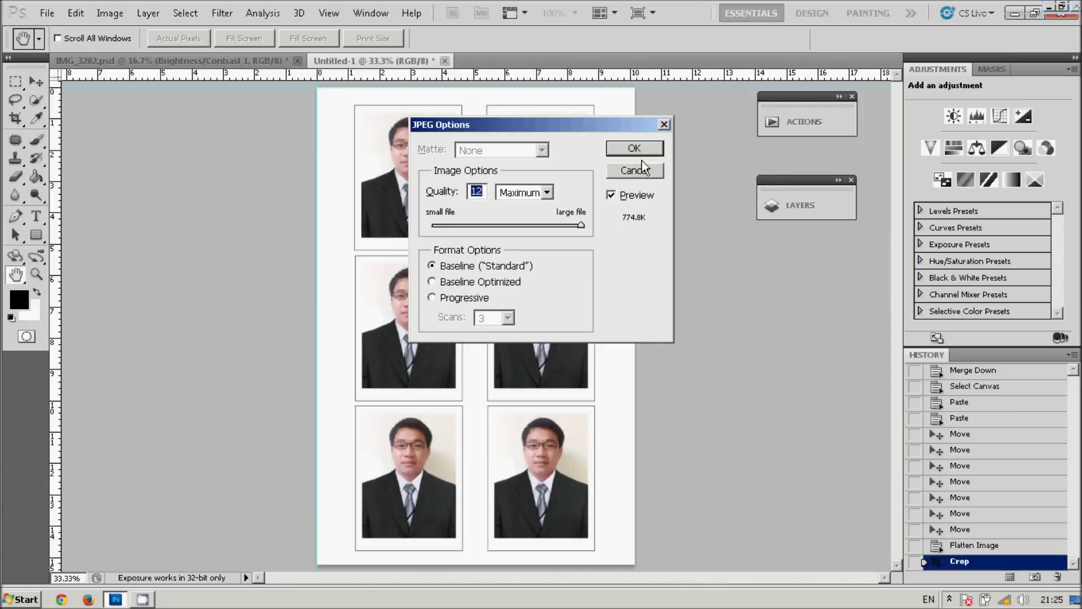
pyautogui.click(639, 147)
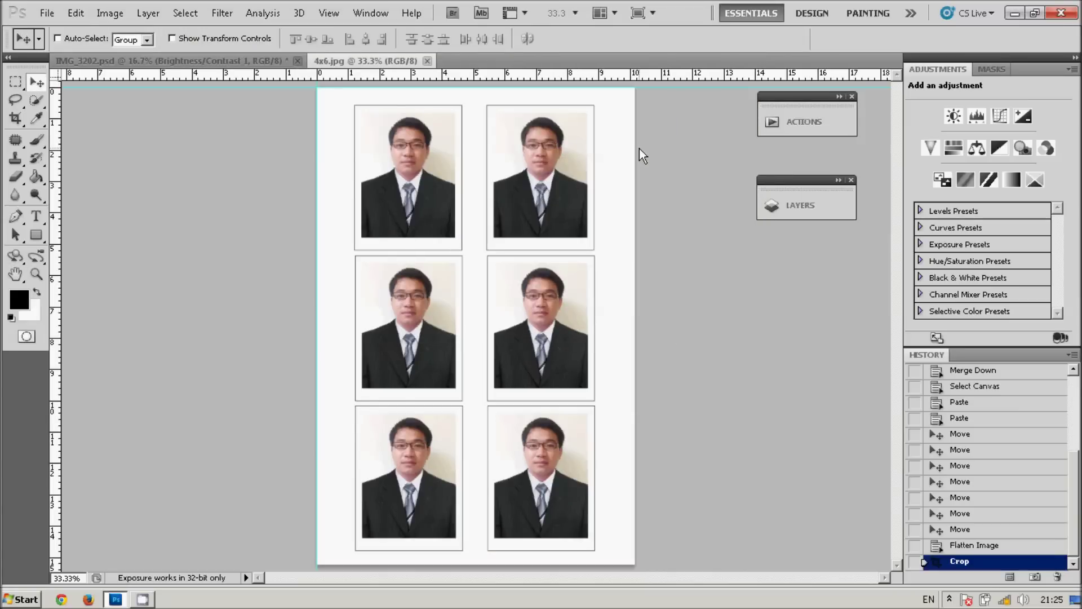